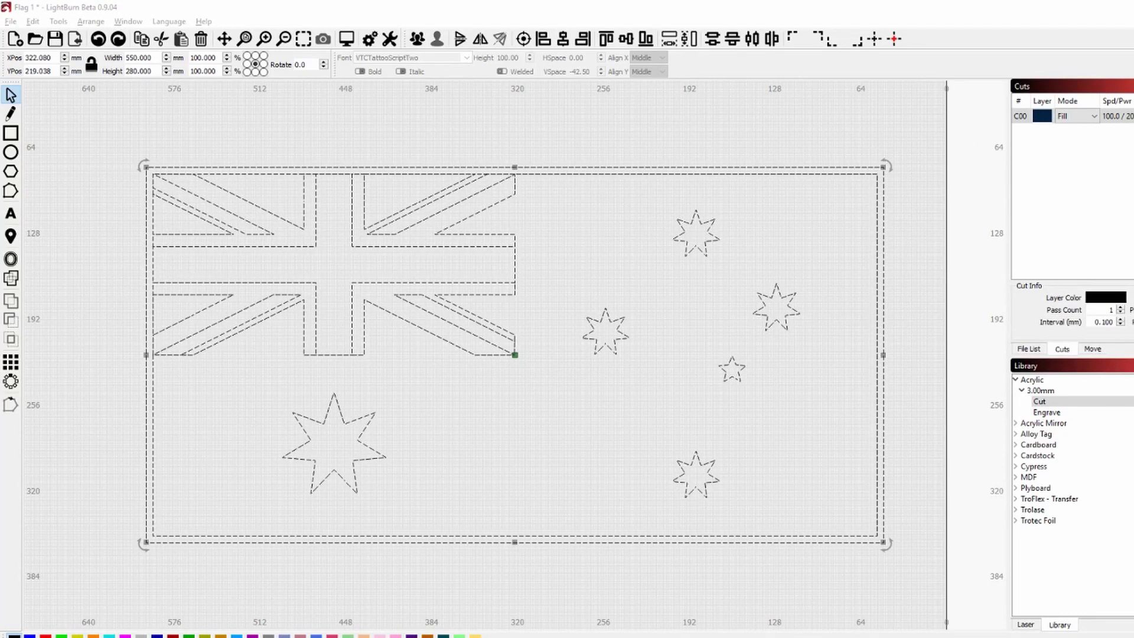
Inspect a corner of the flag up close using Edit Nodes and zoom.
{"action": "mouse_move", "coordinate": [390, 637]}
{"action": "left_click", "coordinate": [10, 192]}
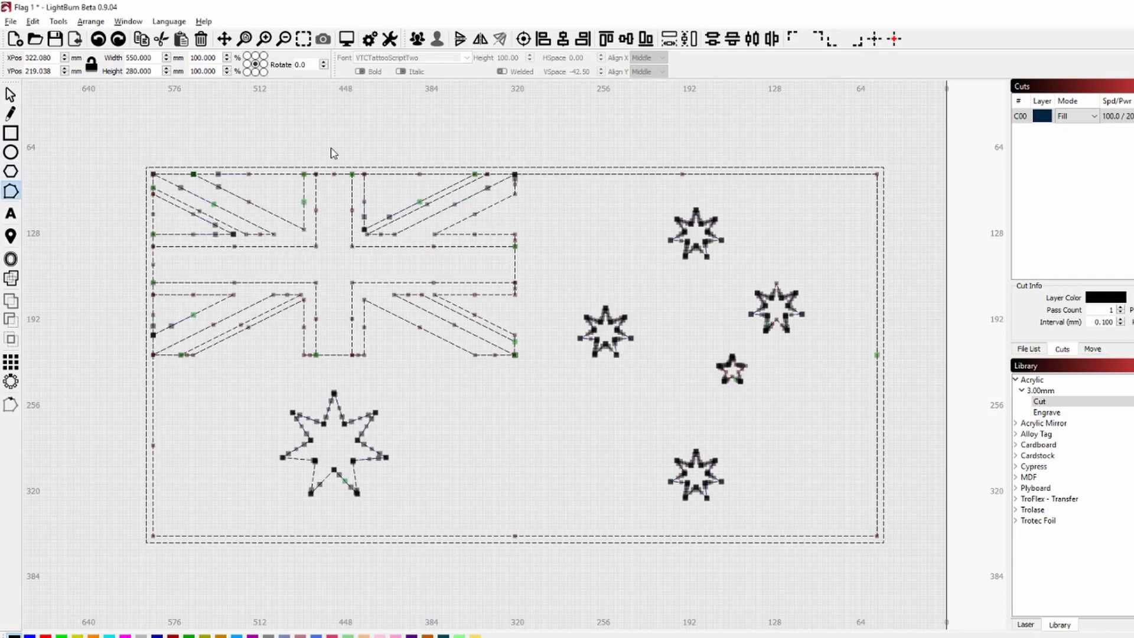
{"action": "scroll", "coordinate": [515, 175], "scroll_direction": "up", "scroll_amount": 5}
{"action": "scroll", "coordinate": [497, 199], "scroll_direction": "up", "scroll_amount": 12}
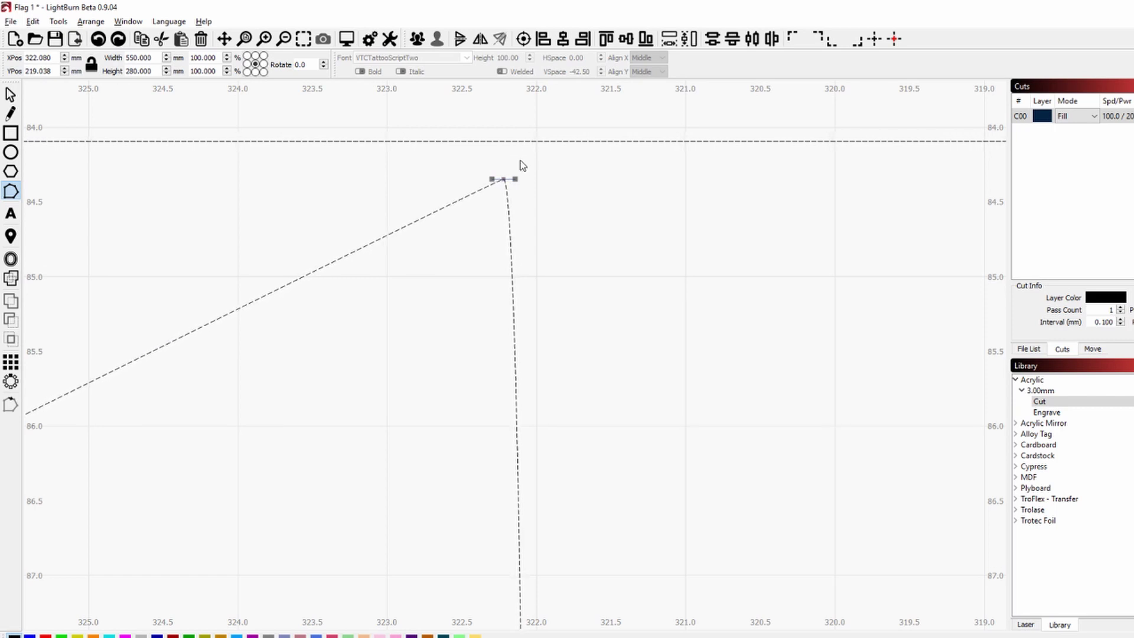
{"action": "scroll", "coordinate": [536, 294], "scroll_direction": "down", "scroll_amount": 4}
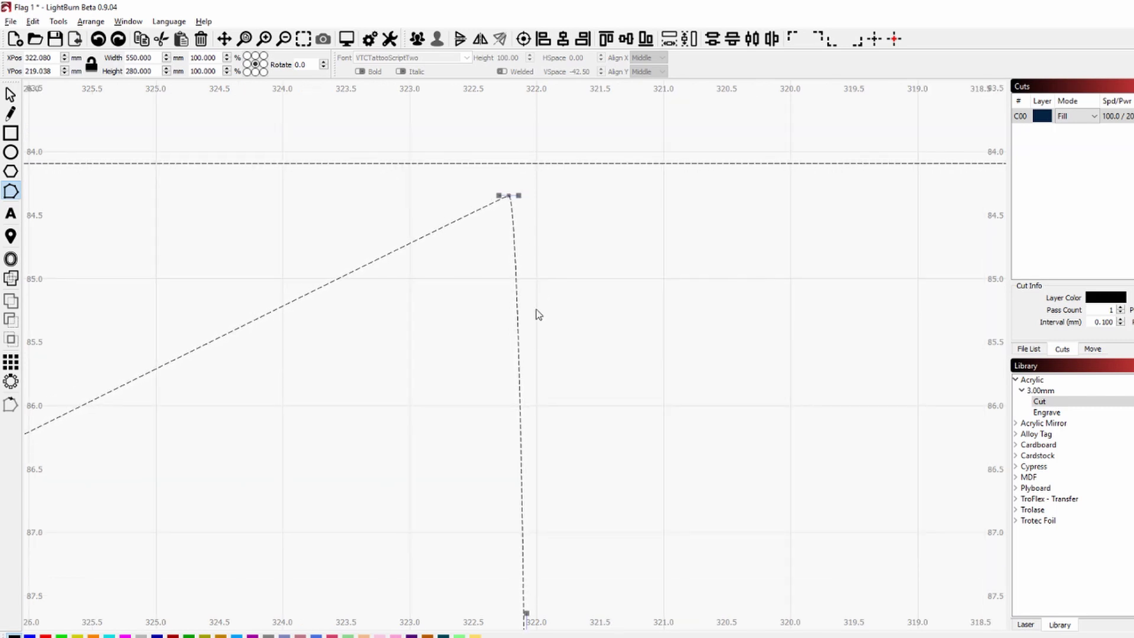
{"action": "scroll", "coordinate": [548, 452], "scroll_direction": "down", "scroll_amount": 2}
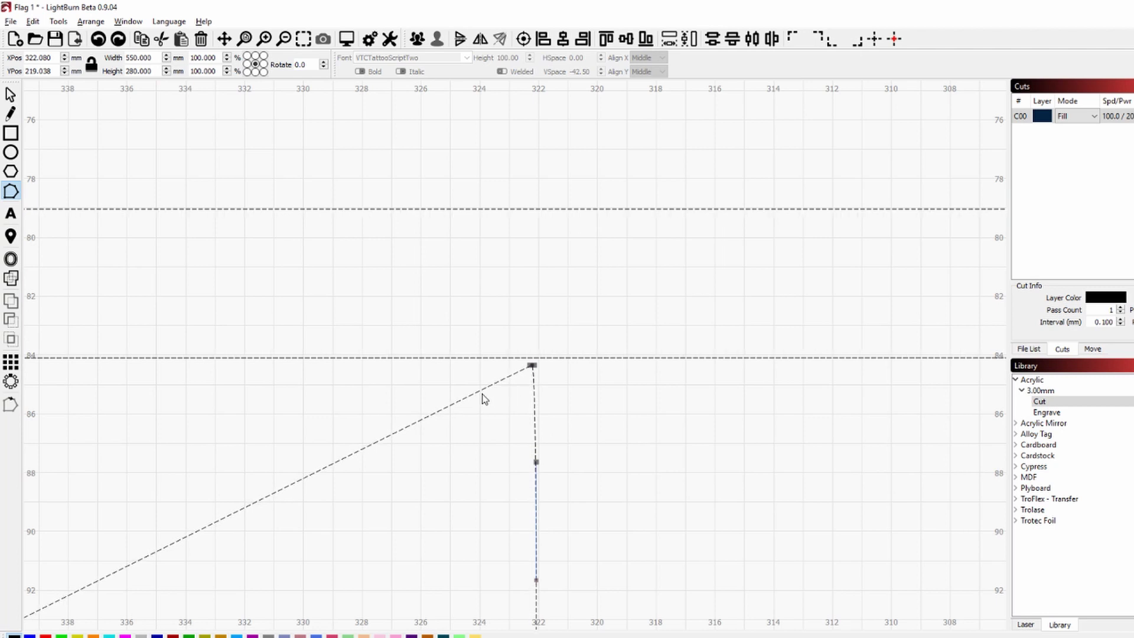
{"action": "scroll", "coordinate": [478, 399], "scroll_direction": "down", "scroll_amount": 15}
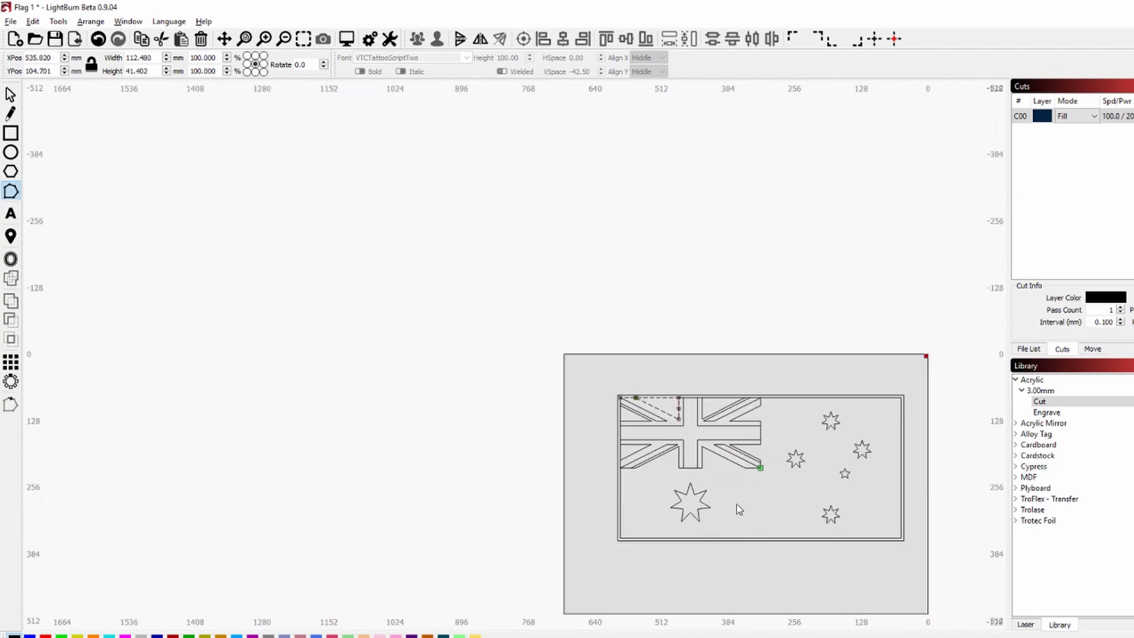
{"action": "scroll", "coordinate": [805, 471], "scroll_direction": "down", "scroll_amount": 2}
{"action": "scroll", "coordinate": [810, 470], "scroll_direction": "up", "scroll_amount": 4}
{"action": "scroll", "coordinate": [787, 508], "scroll_direction": "down", "scroll_amount": 1}
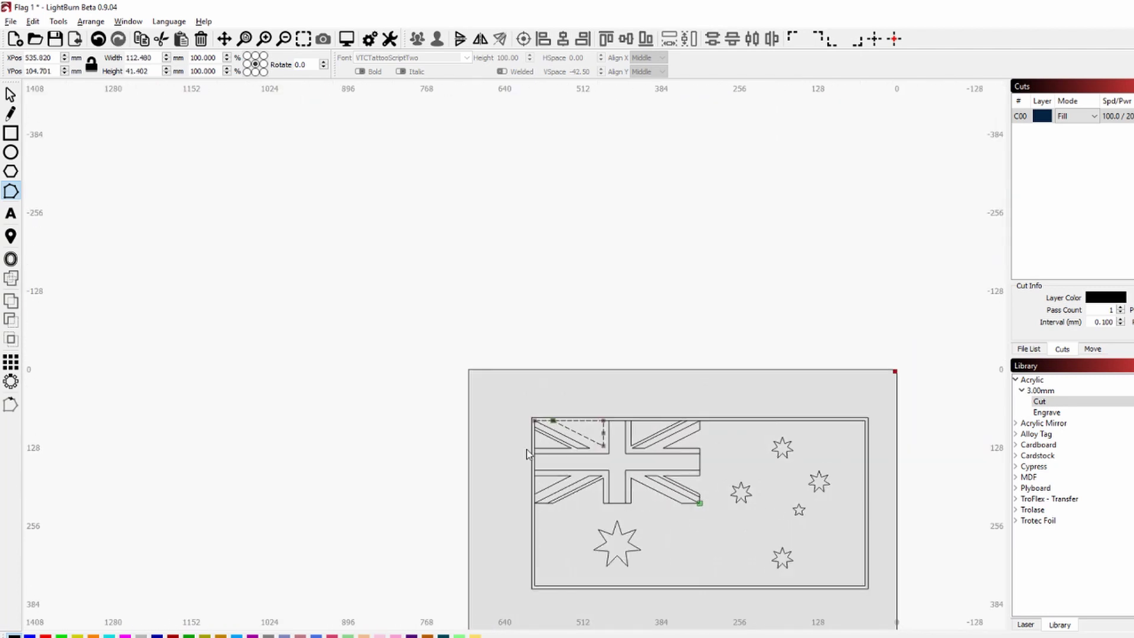
Select the whole flag and drag it slightly up-left to X 336.640, Y 189.918 mm.
{"action": "left_click", "coordinate": [10, 94]}
{"action": "left_click", "coordinate": [516, 432]}
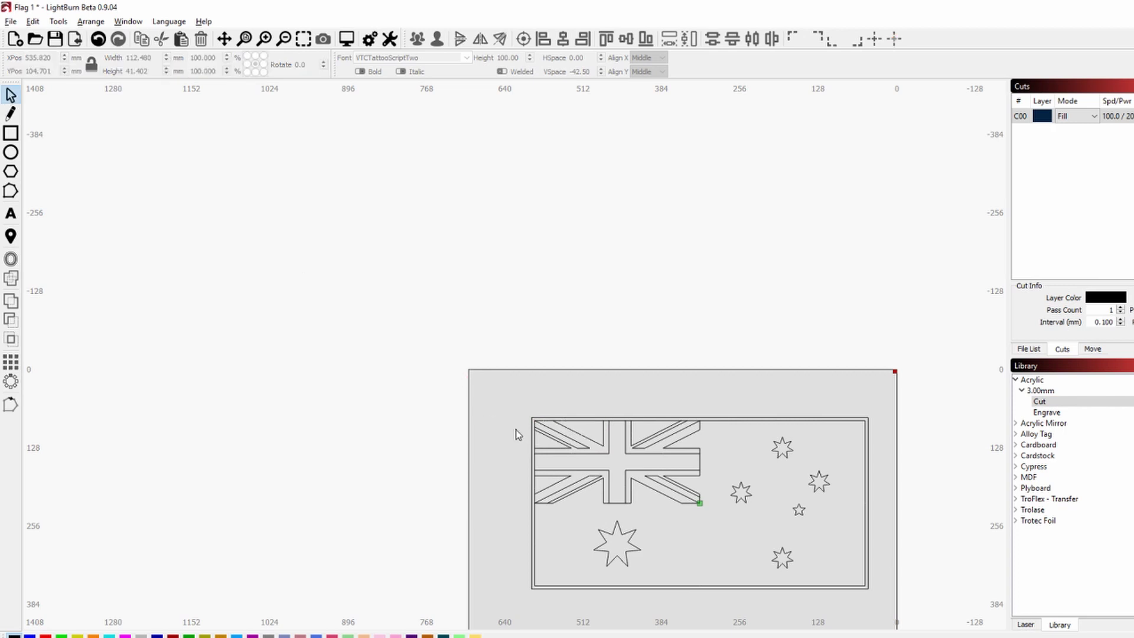
{"action": "left_click_drag", "start_coordinate": [508, 400], "coordinate": [917, 599]}
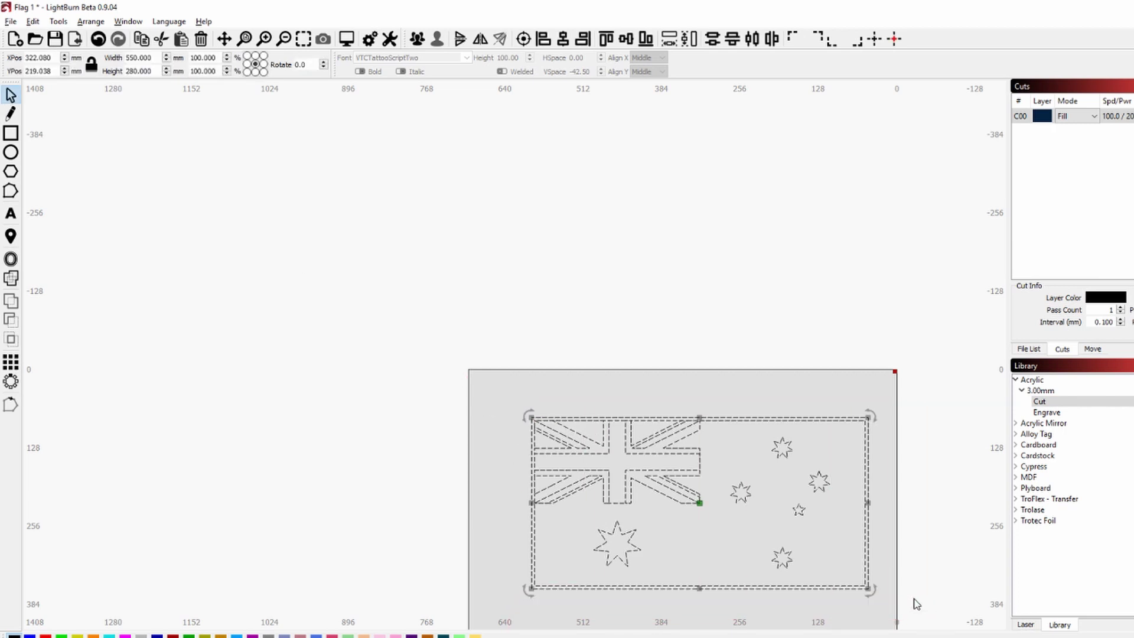
{"action": "left_click_drag", "start_coordinate": [694, 491], "coordinate": [685, 474]}
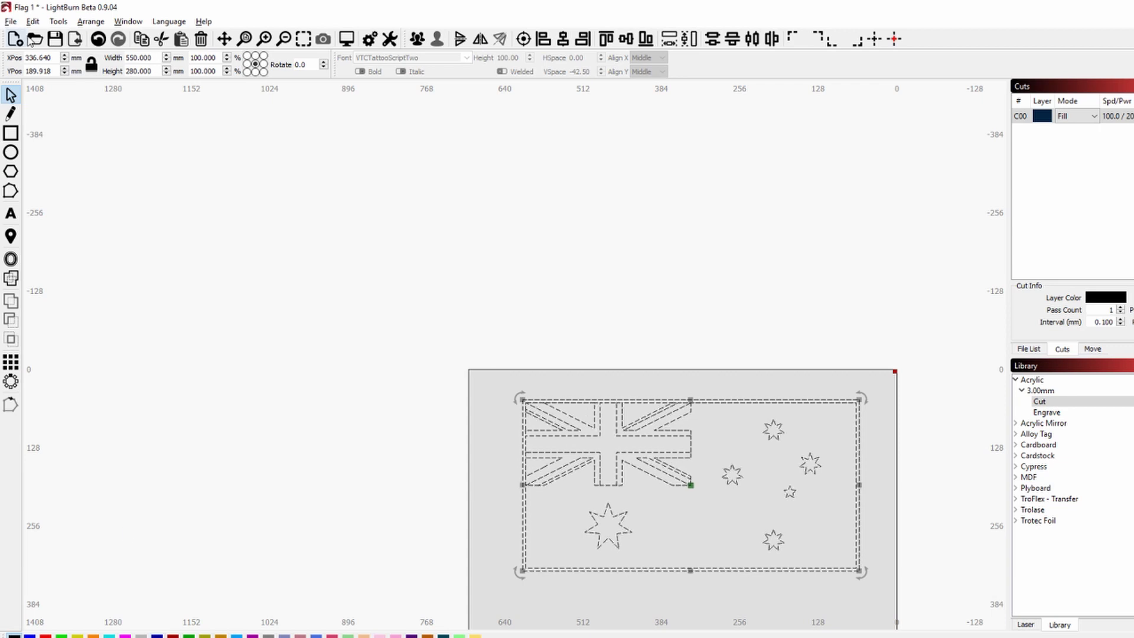
Save the project and paste a copy of the flag beside the original.
{"action": "left_click", "coordinate": [54, 39]}
{"action": "left_click_drag", "start_coordinate": [352, 470], "coordinate": [460, 430]}
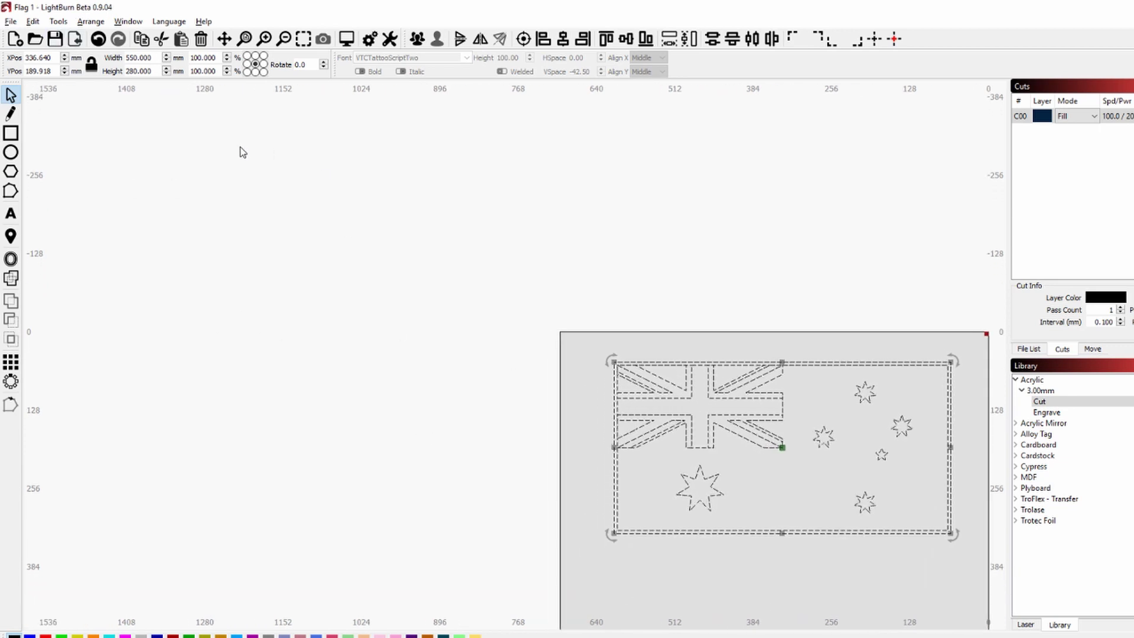
{"action": "key", "text": "ctrl+v"}
{"action": "key", "text": "ctrl+v"}
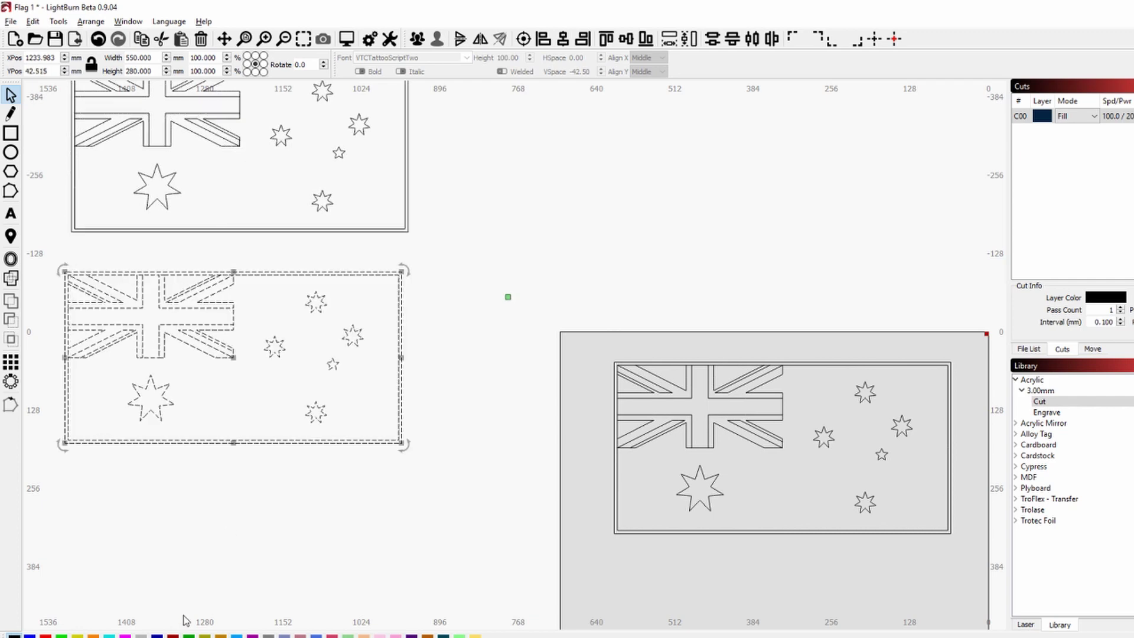
Put the copy on red layer C02 and the original on blue Fill layer C09.
{"action": "left_click", "coordinate": [45, 636]}
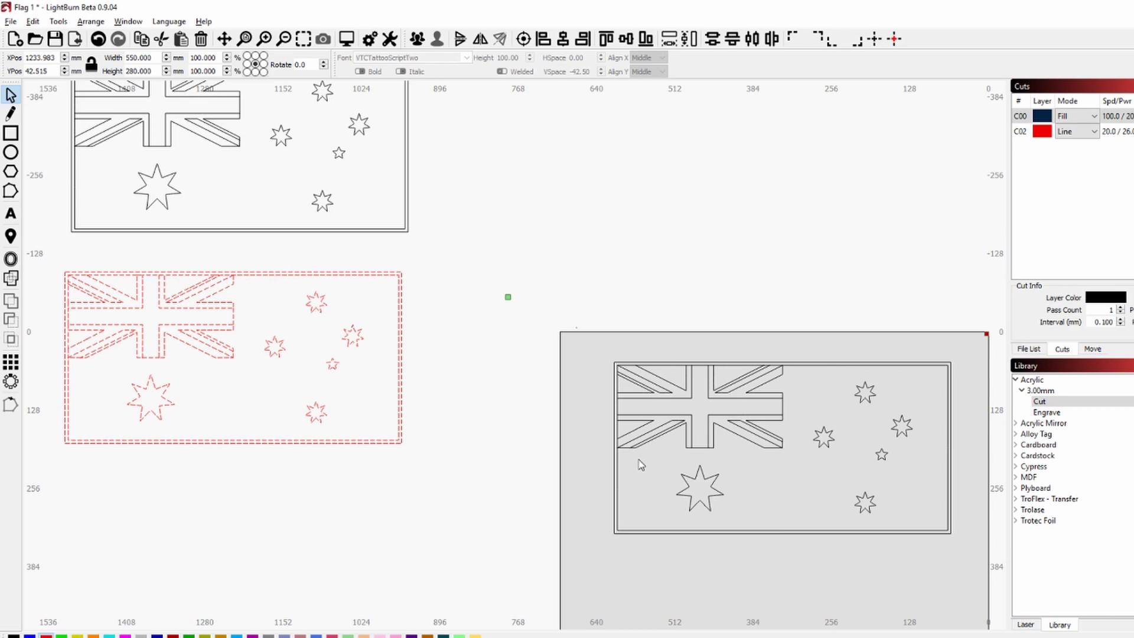
{"action": "left_click_drag", "start_coordinate": [577, 329], "coordinate": [973, 559]}
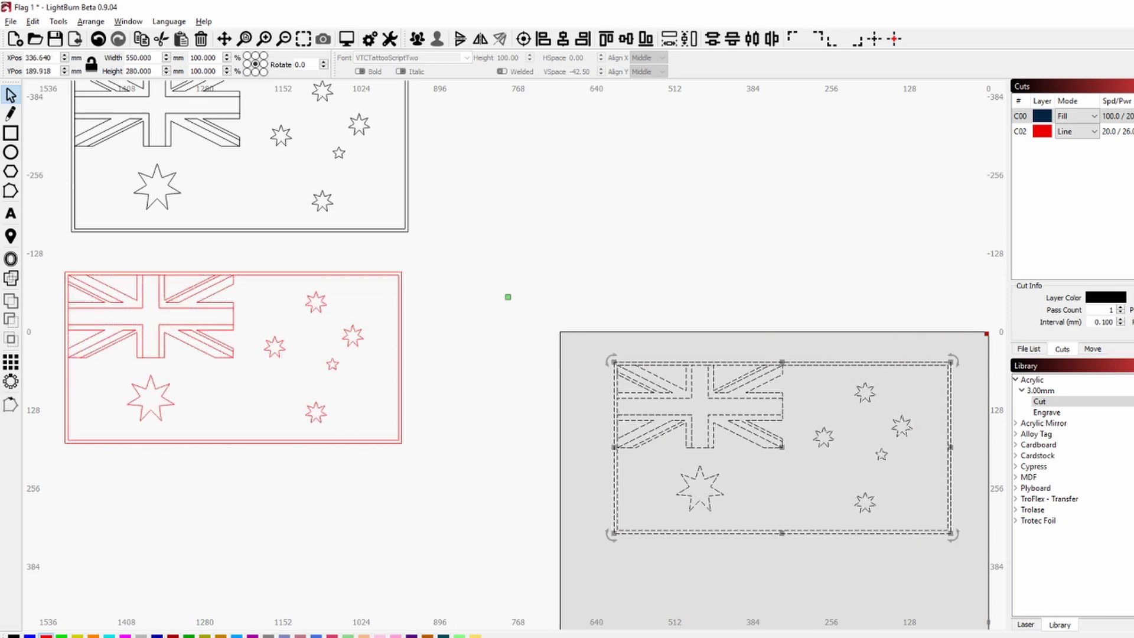
{"action": "left_click", "coordinate": [157, 635]}
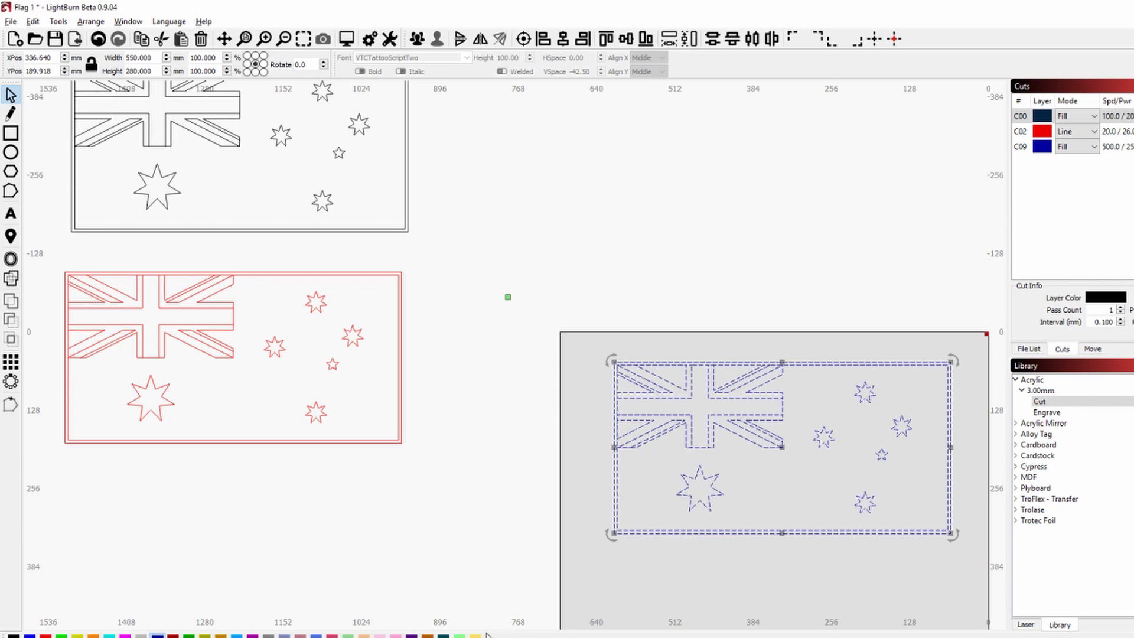
{"action": "mouse_move", "coordinate": [390, 635]}
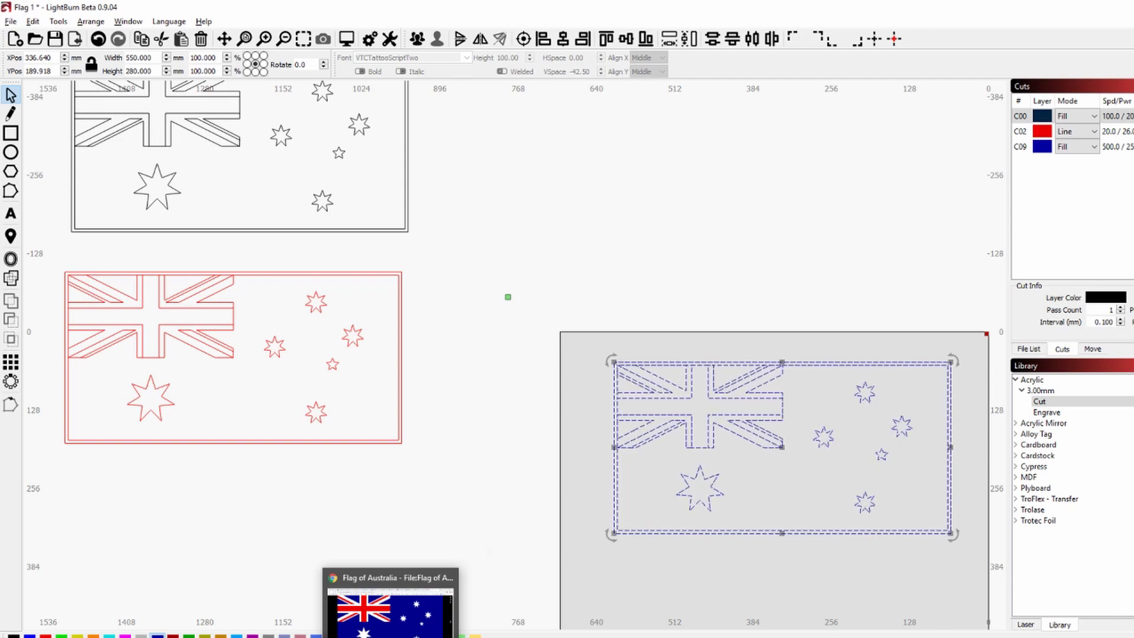
In Edit Nodes, delete the Union Jack's diagonal stripe plus the stray top and vertical segments.
{"action": "scroll", "coordinate": [772, 444], "scroll_direction": "up", "scroll_amount": 5}
{"action": "scroll", "coordinate": [773, 444], "scroll_direction": "up", "scroll_amount": 4}
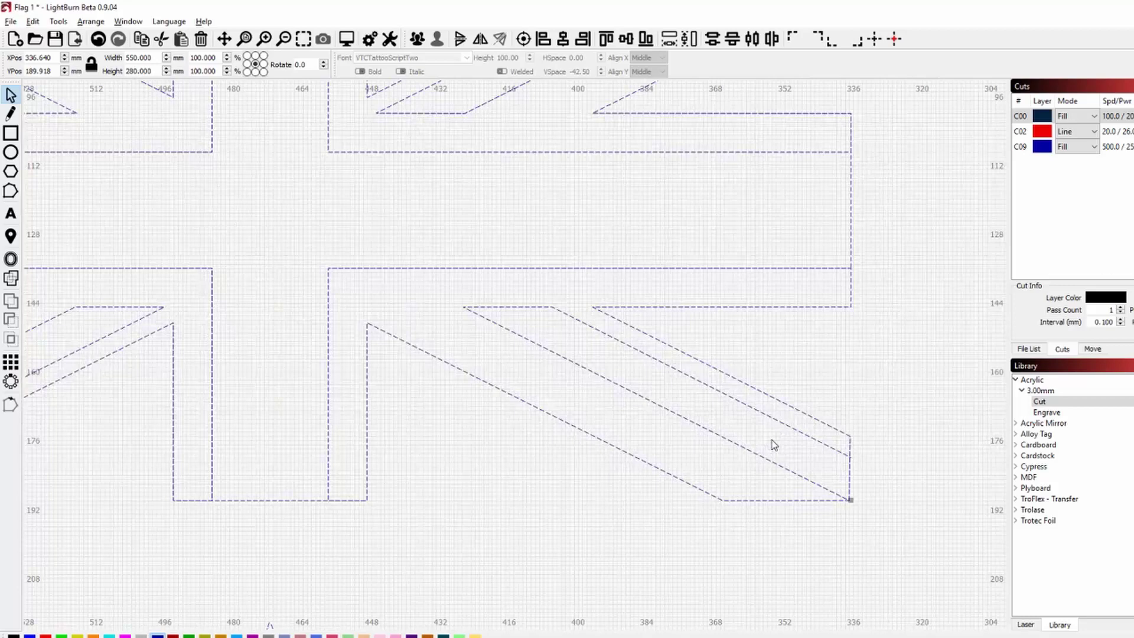
{"action": "left_click", "coordinate": [11, 192]}
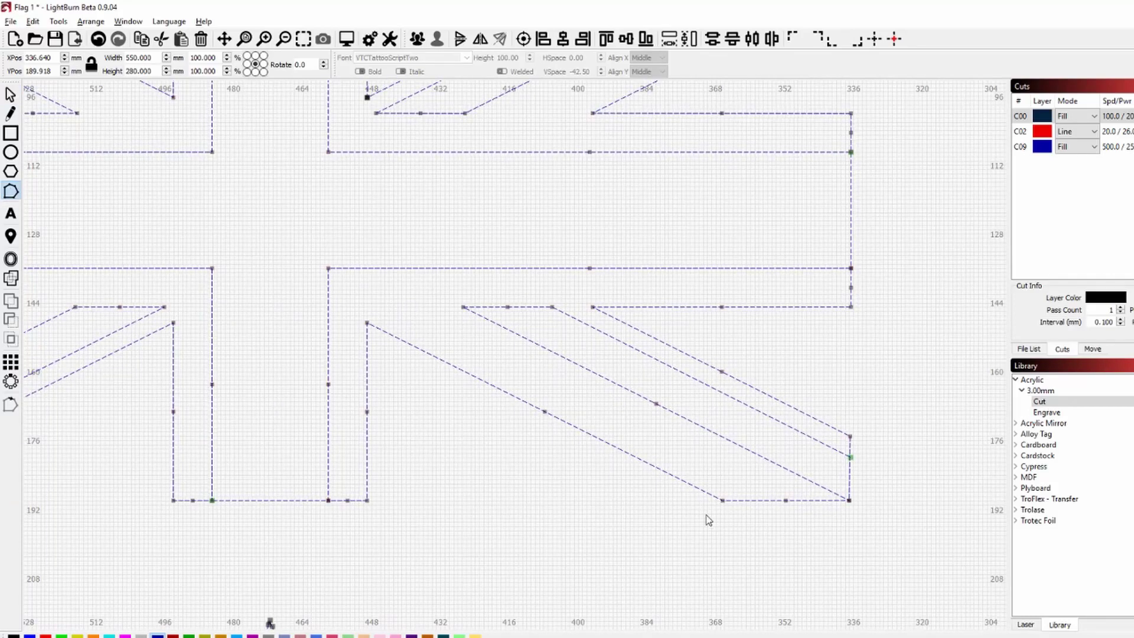
{"action": "scroll", "coordinate": [817, 505], "scroll_direction": "up", "scroll_amount": 2}
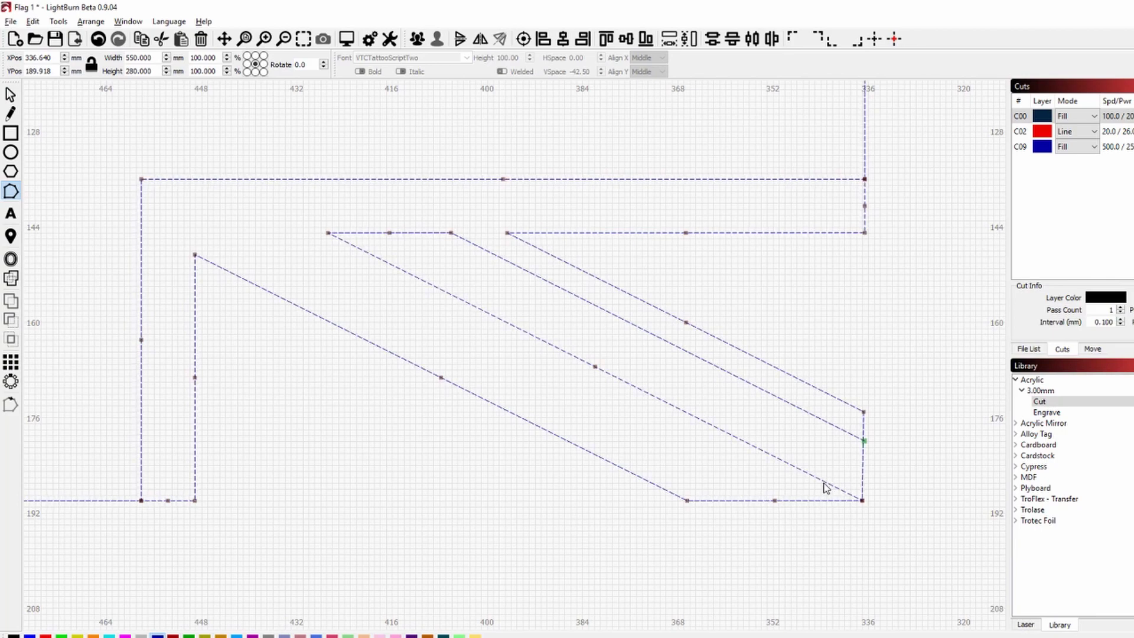
{"action": "key", "text": "d"}
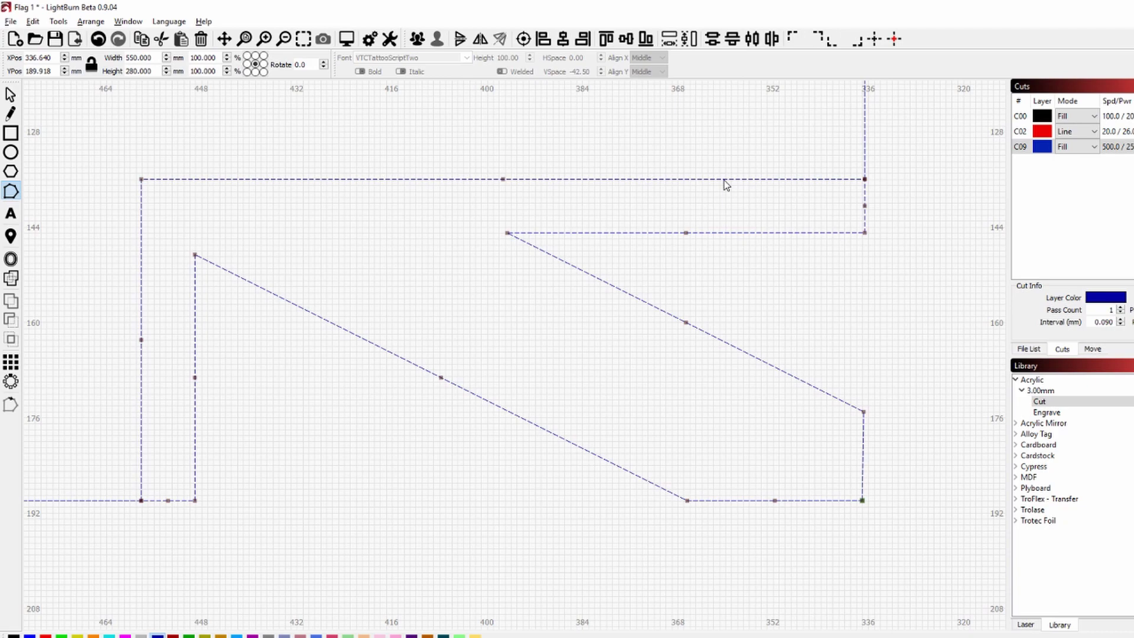
{"action": "key", "text": "d"}
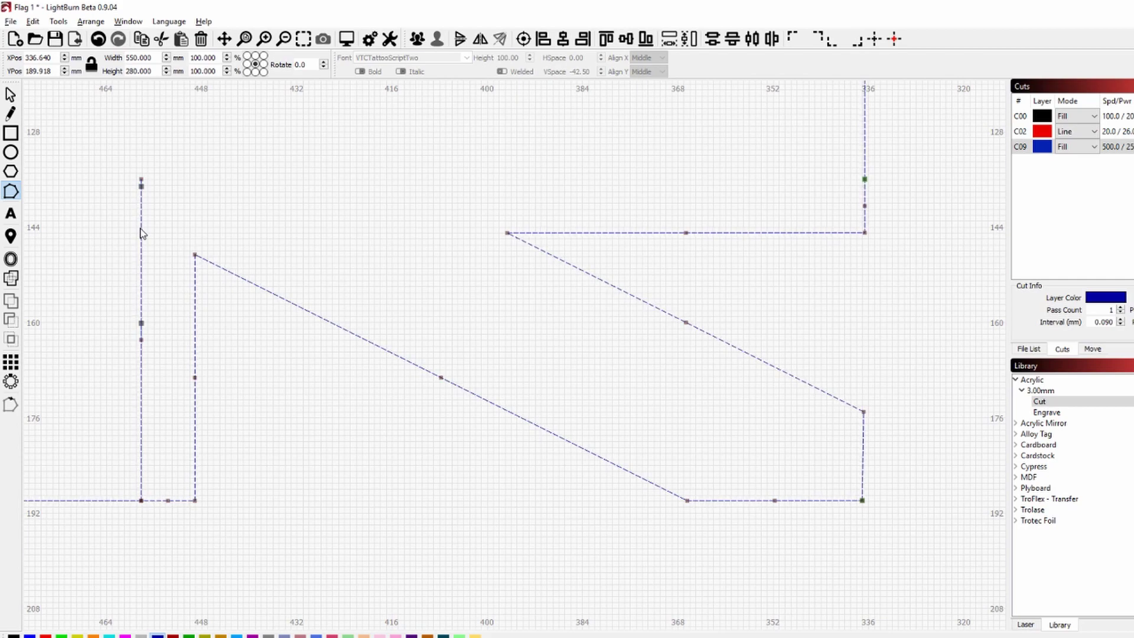
{"action": "key", "text": "s"}
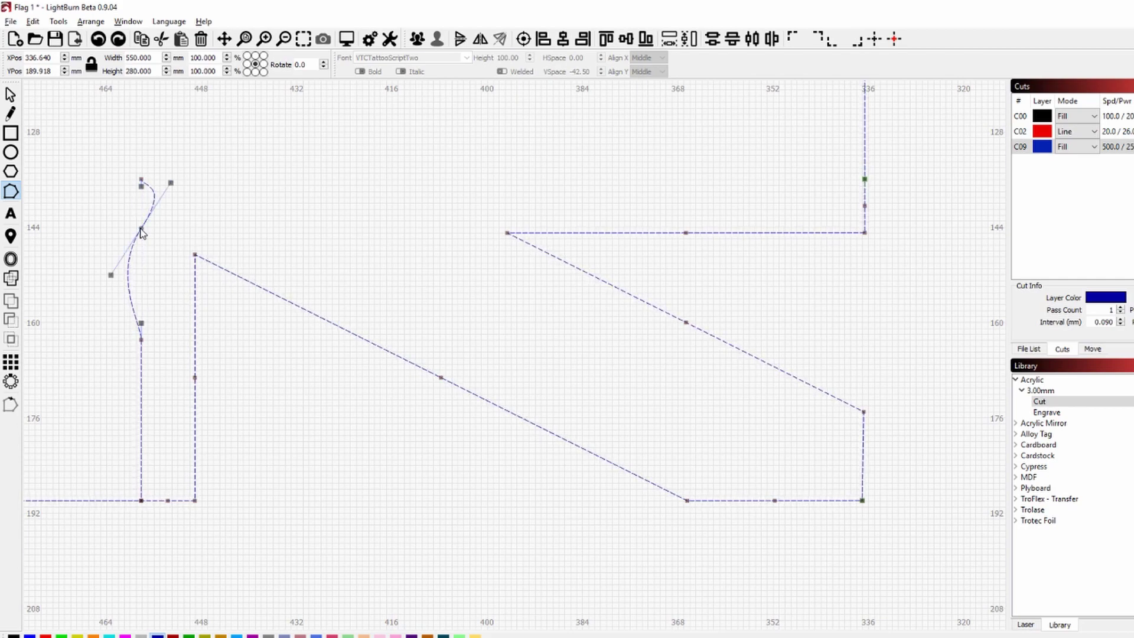
{"action": "key", "text": "l"}
{"action": "key", "text": "d"}
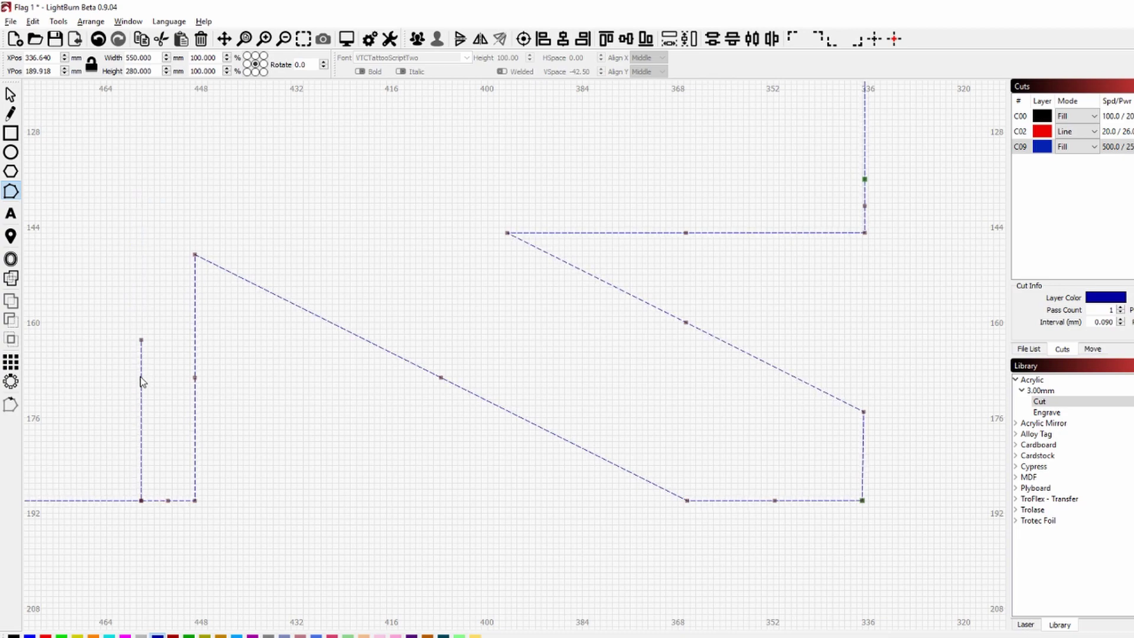
{"action": "scroll", "coordinate": [143, 382], "scroll_direction": "down", "scroll_amount": 5}
{"action": "scroll", "coordinate": [89, 379], "scroll_direction": "up", "scroll_amount": 2}
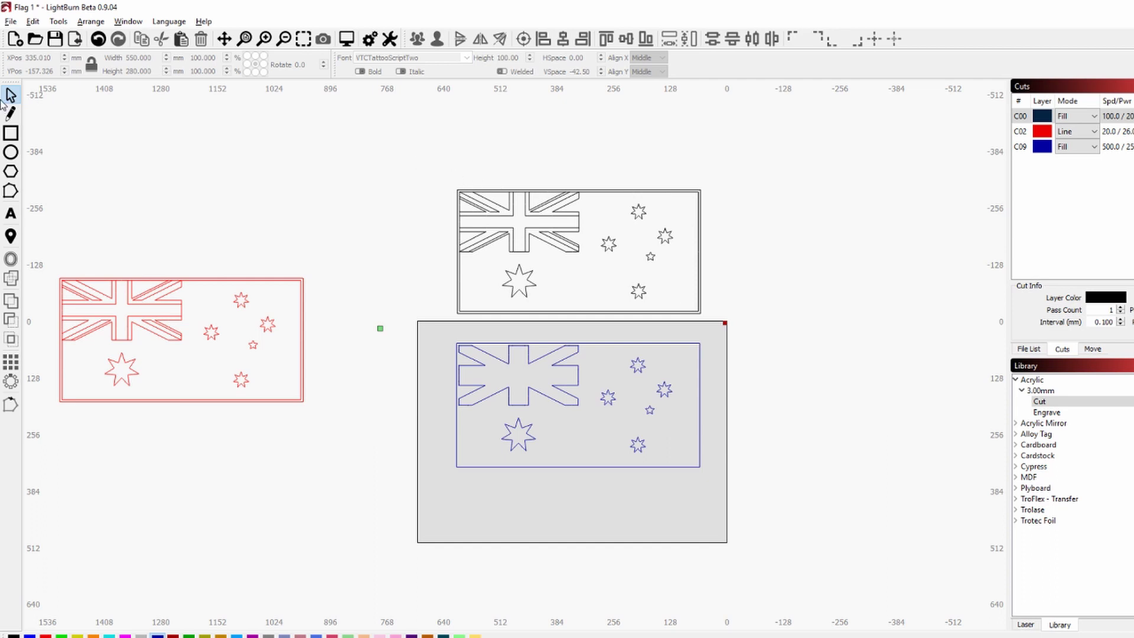
Mirror the blue C09 flag horizontally, then zoom onto the black flag's Union Jack.
{"action": "left_click_drag", "start_coordinate": [421, 166], "coordinate": [803, 334]}
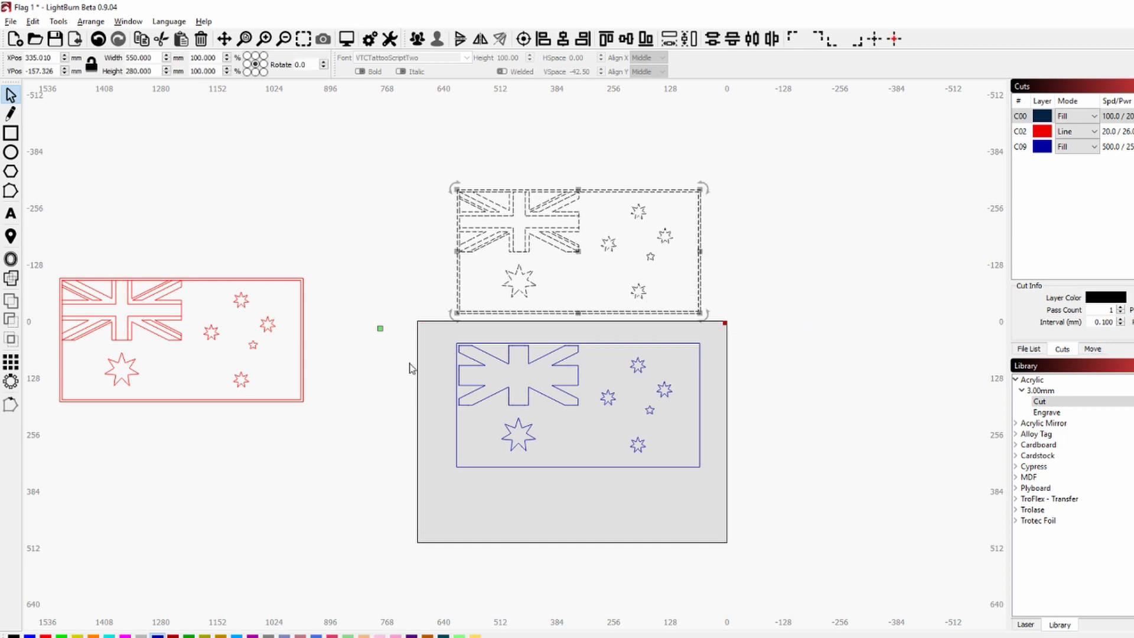
{"action": "left_click_drag", "start_coordinate": [432, 333], "coordinate": [778, 500]}
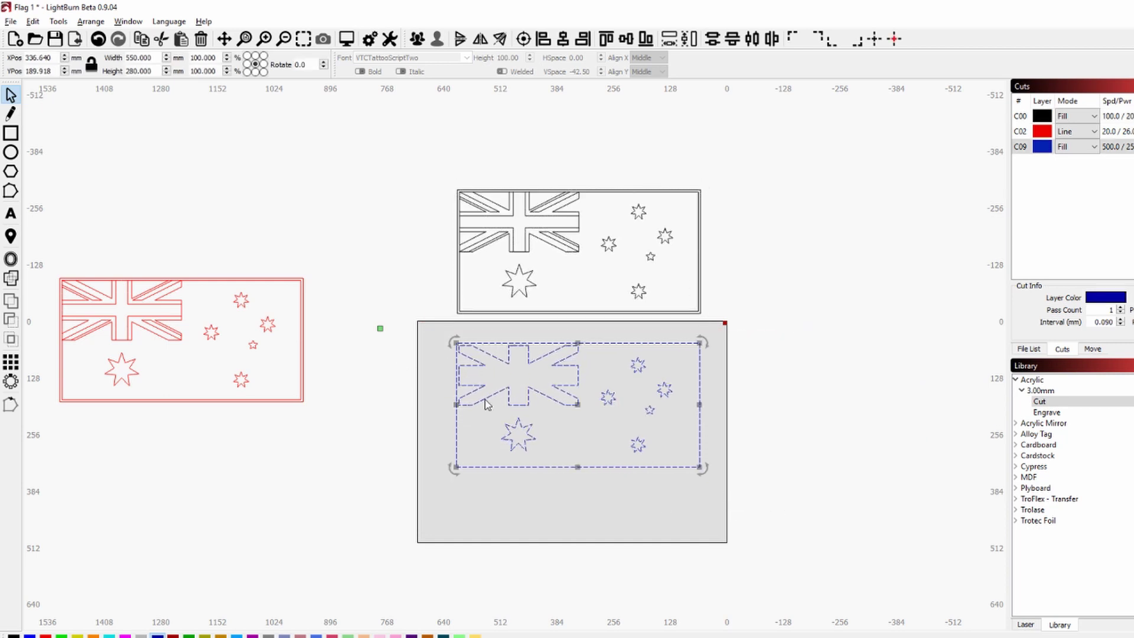
{"action": "left_click", "coordinate": [481, 41]}
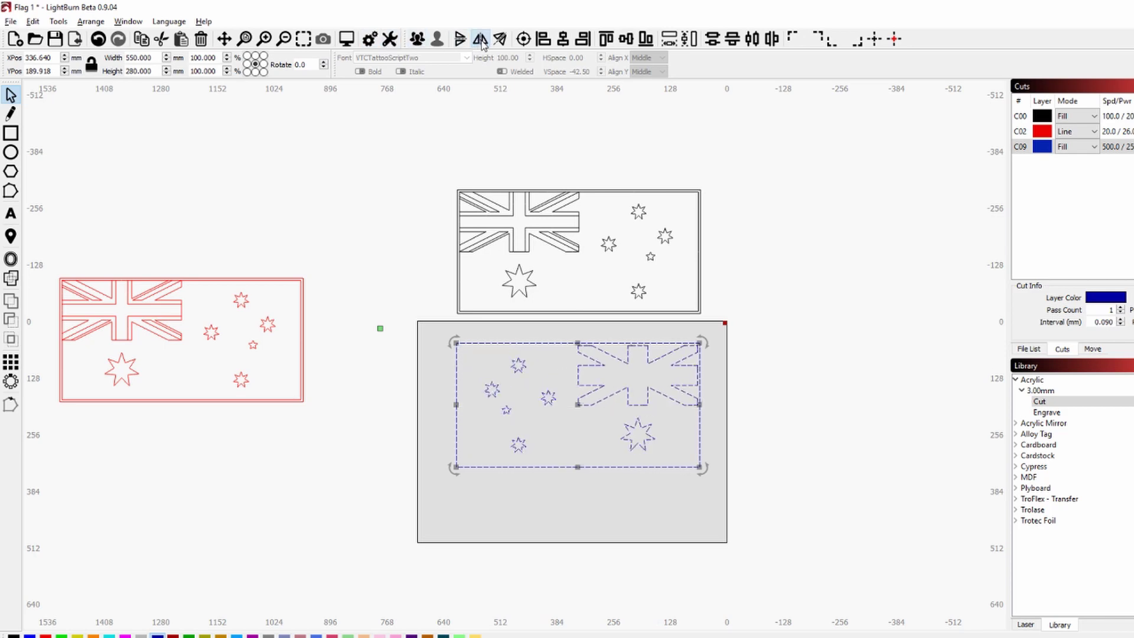
{"action": "scroll", "coordinate": [557, 211], "scroll_direction": "up", "scroll_amount": 7}
{"action": "left_click", "coordinate": [556, 211]}
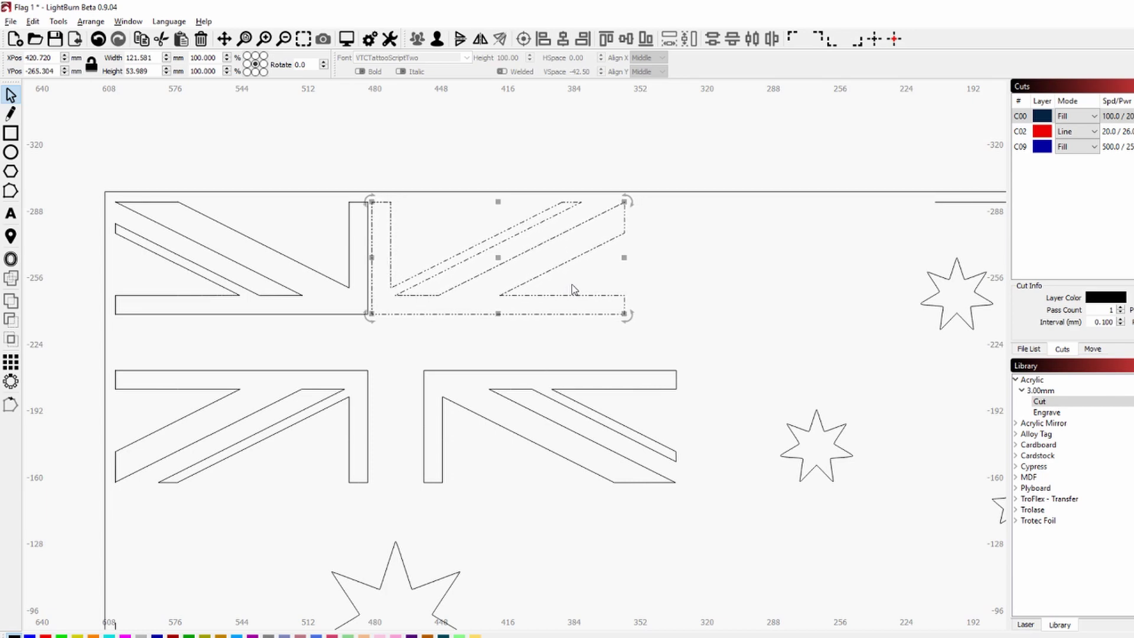
Drag the lower-left Union Jack piece about 25 mm up toward the cross bar.
{"action": "left_click", "coordinate": [312, 371]}
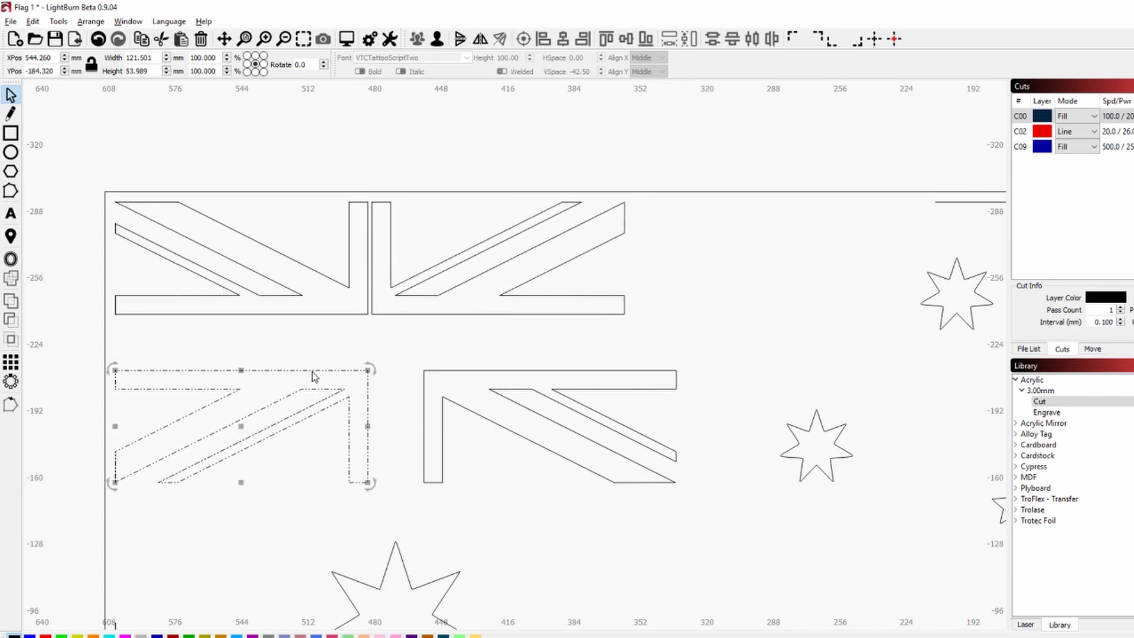
{"action": "left_click_drag", "start_coordinate": [313, 377], "coordinate": [313, 324]}
{"action": "scroll", "coordinate": [630, 324], "scroll_direction": "up", "scroll_amount": 3}
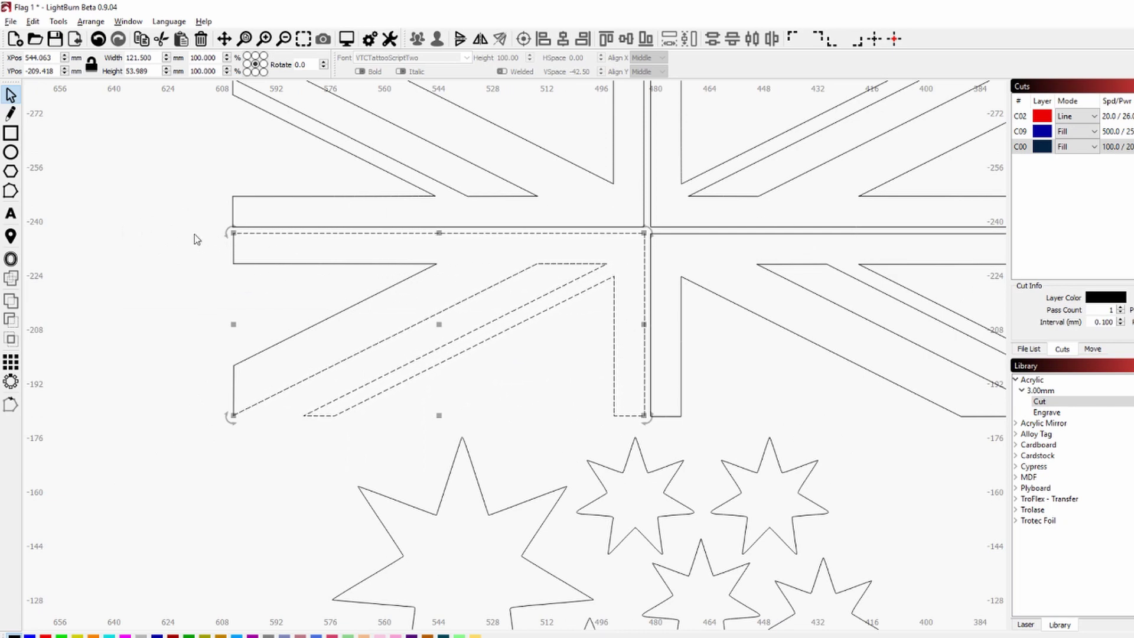
{"action": "left_click", "coordinate": [233, 248]}
{"action": "scroll", "coordinate": [234, 248], "scroll_direction": "up", "scroll_amount": 8}
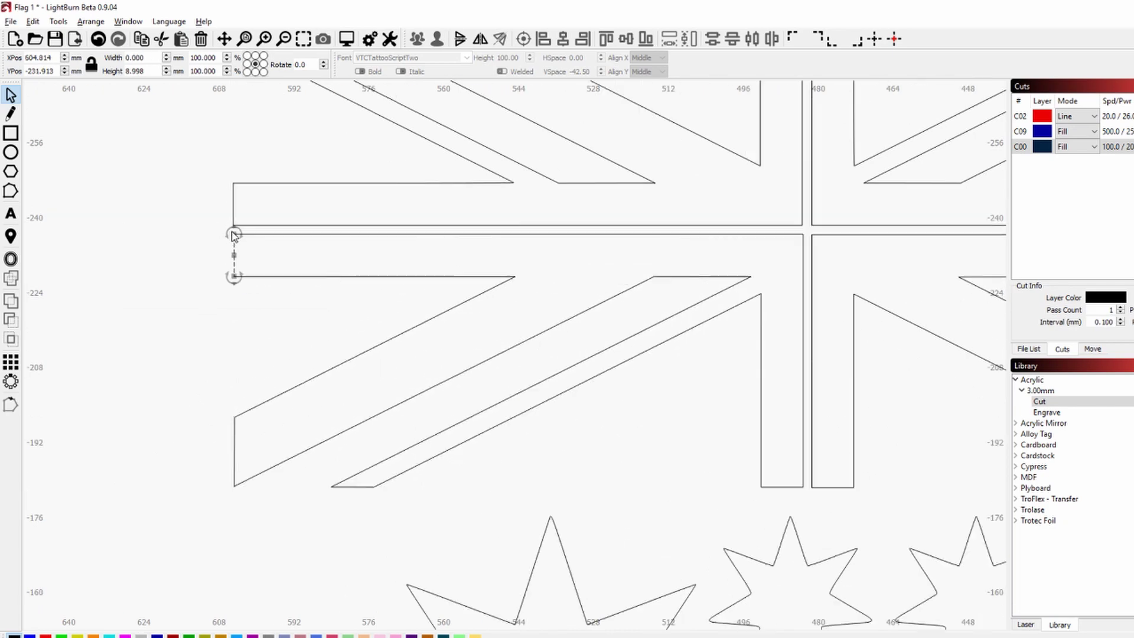
{"action": "scroll", "coordinate": [241, 269], "scroll_direction": "up", "scroll_amount": 3}
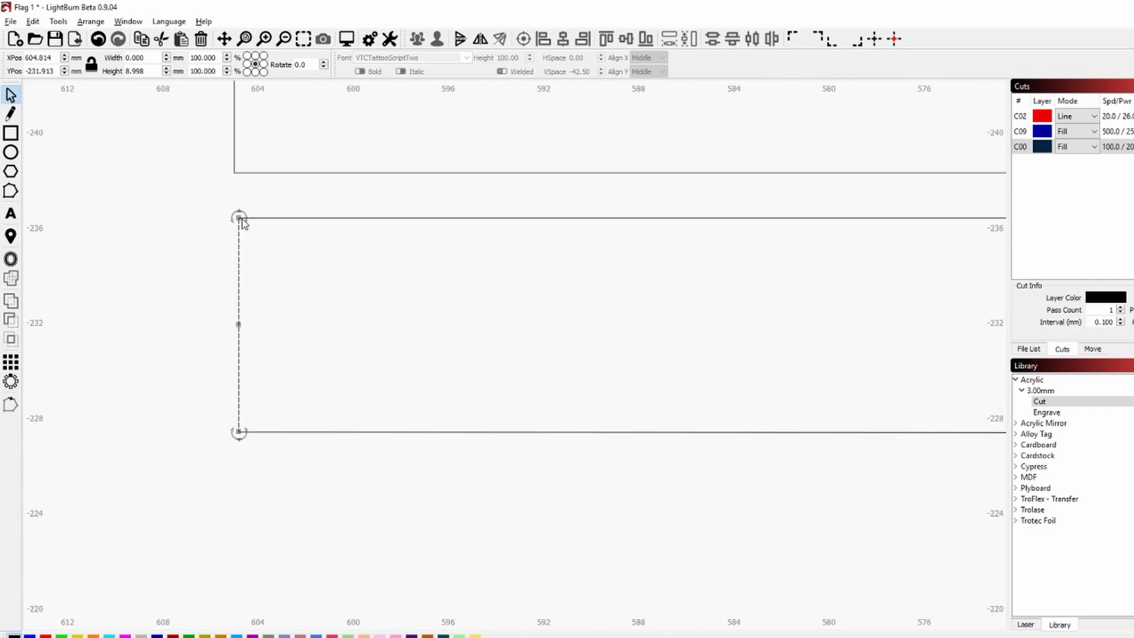
Inspect the piece's diagonal segments in Edit Nodes, deleting one segment and undoing it.
{"action": "left_click", "coordinate": [7, 193]}
{"action": "left_click", "coordinate": [237, 221]}
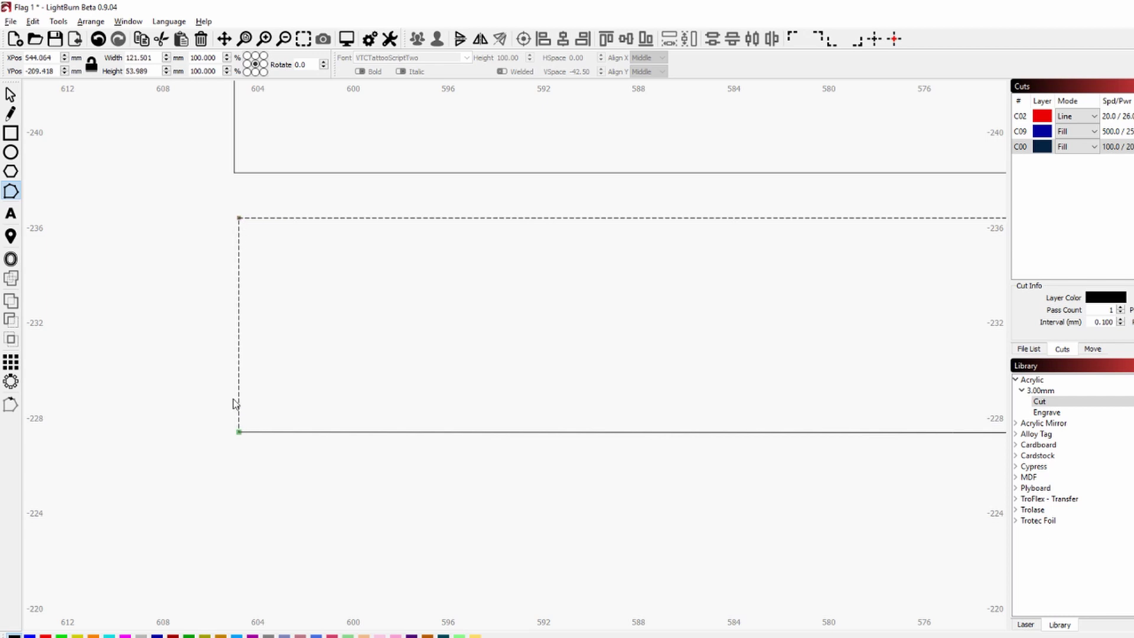
{"action": "scroll", "coordinate": [755, 490], "scroll_direction": "down", "scroll_amount": 4}
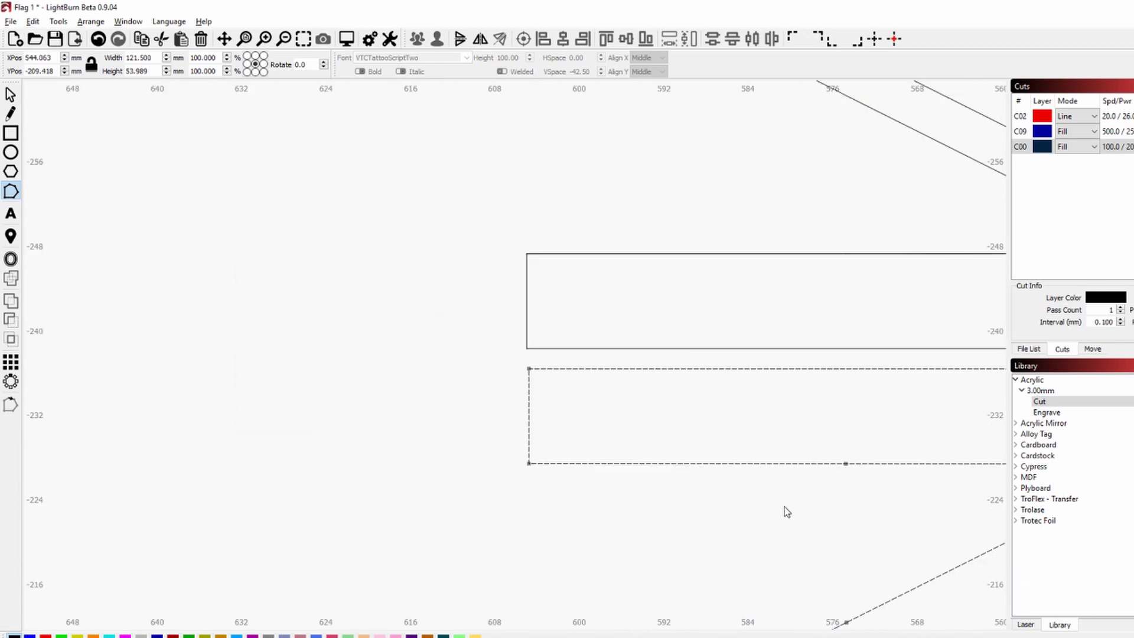
{"action": "left_click_drag", "start_coordinate": [785, 511], "coordinate": [473, 283]}
{"action": "left_click_drag", "start_coordinate": [284, 549], "coordinate": [440, 382]}
{"action": "scroll", "coordinate": [633, 268], "scroll_direction": "up", "scroll_amount": 4}
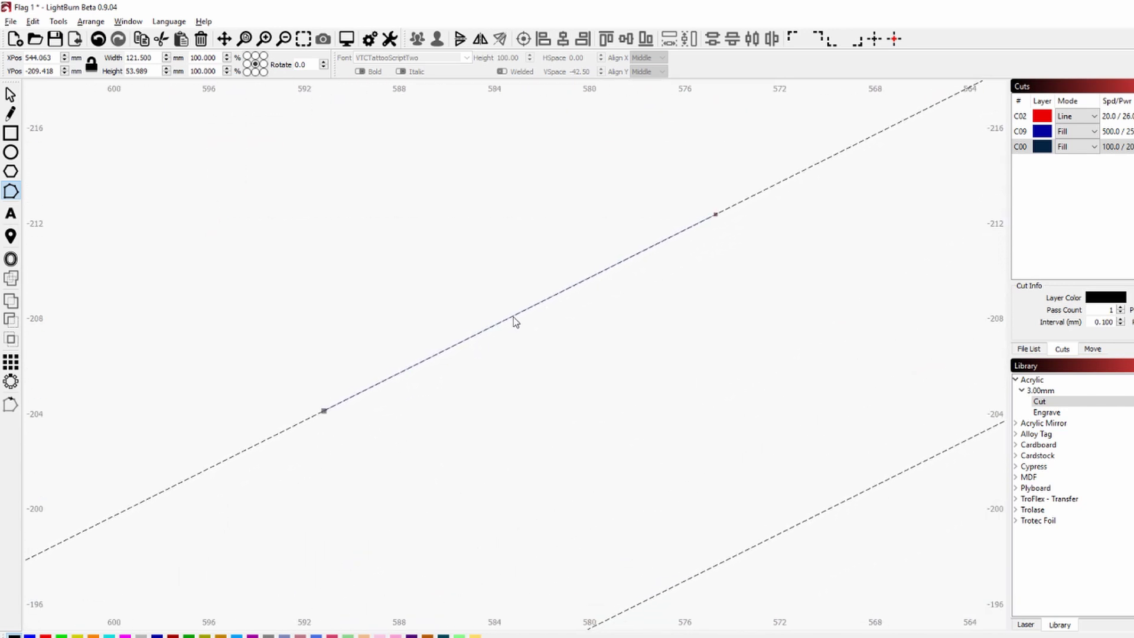
{"action": "key", "text": "d"}
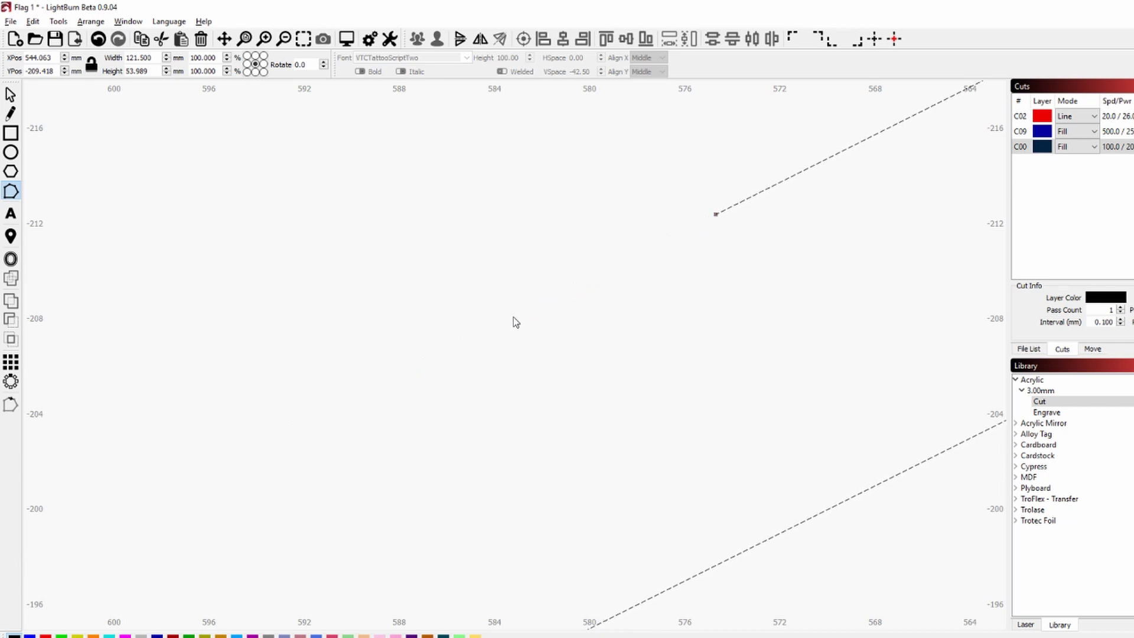
{"action": "key", "text": "ctrl+z"}
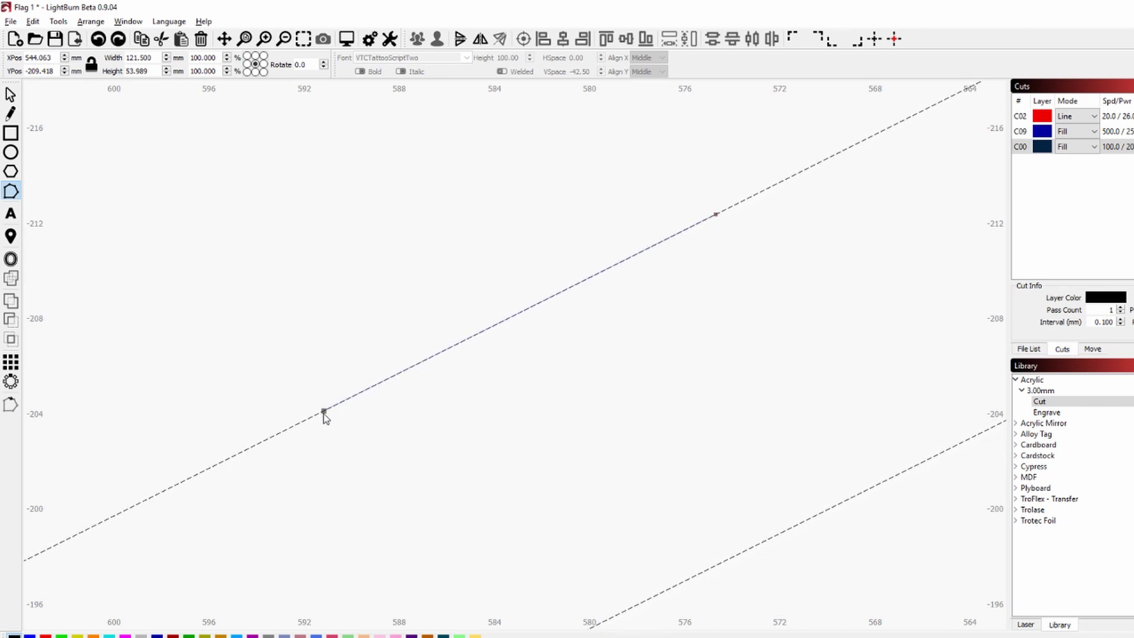
{"action": "key", "text": "Delete"}
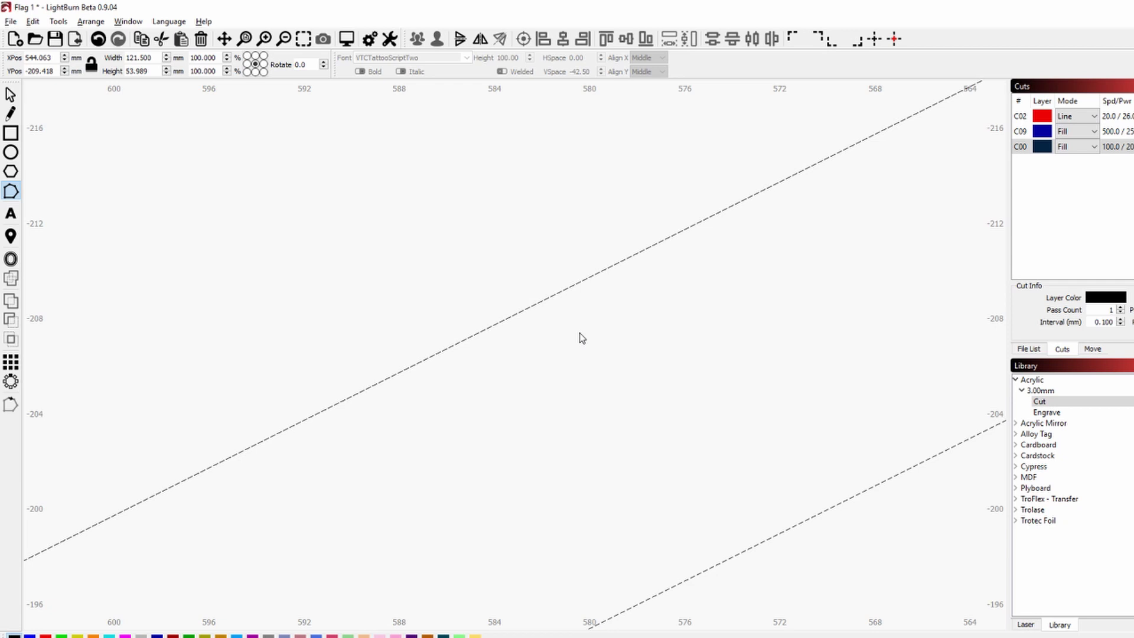
{"action": "scroll", "coordinate": [484, 401], "scroll_direction": "down", "scroll_amount": 5}
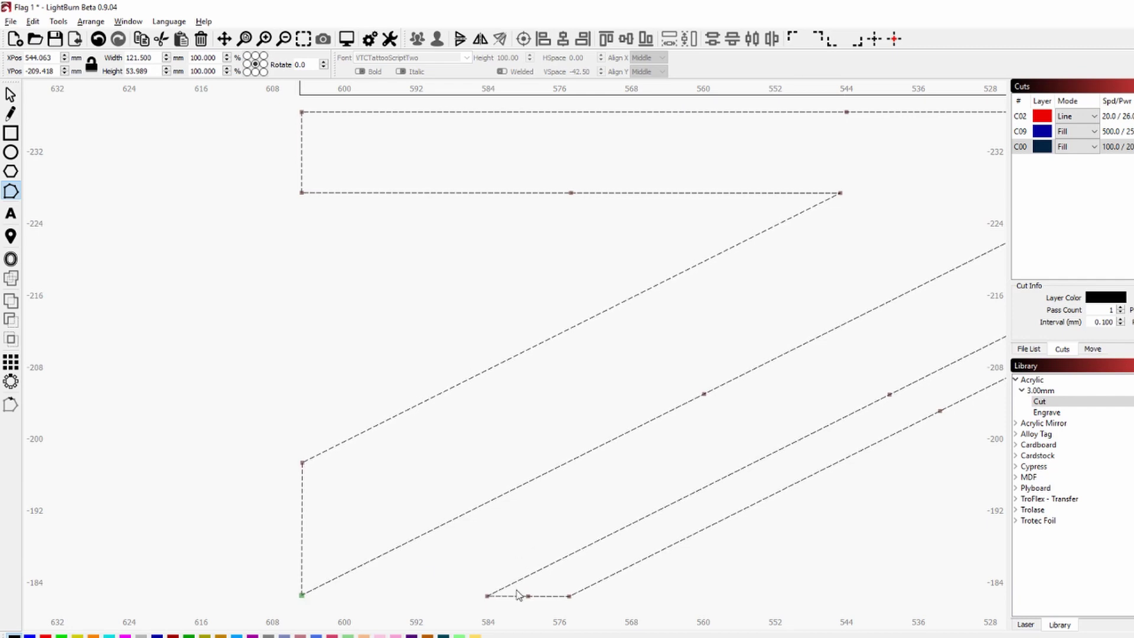
{"action": "left_click_drag", "start_coordinate": [845, 397], "coordinate": [405, 401]}
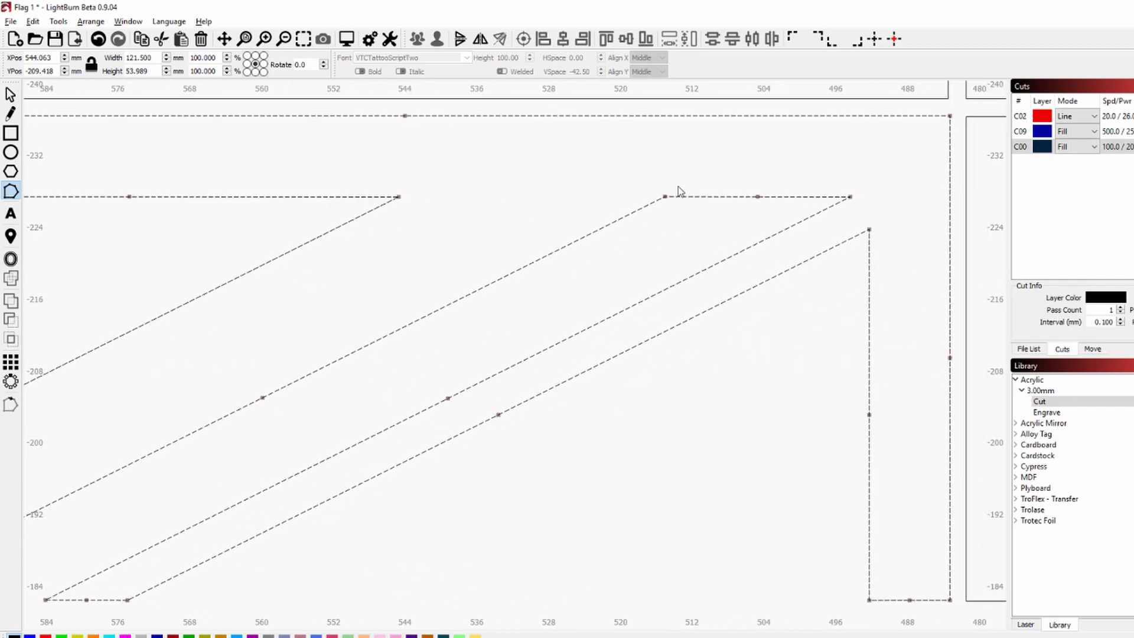
{"action": "scroll", "coordinate": [848, 380], "scroll_direction": "down", "scroll_amount": 3}
{"action": "scroll", "coordinate": [876, 525], "scroll_direction": "up", "scroll_amount": 4}
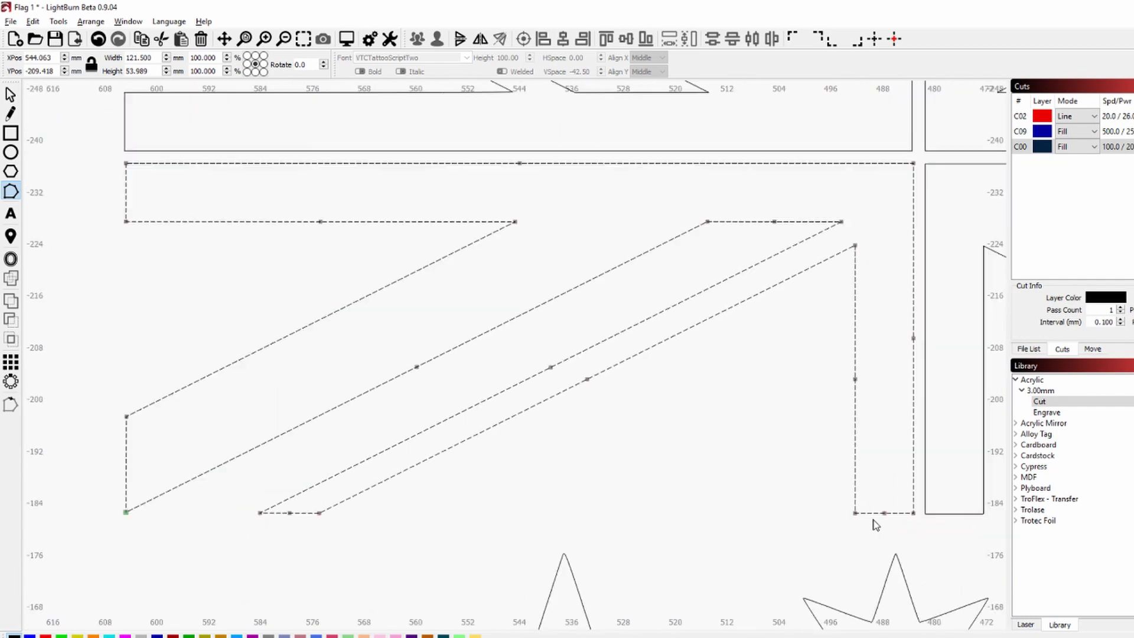
{"action": "scroll", "coordinate": [874, 519], "scroll_direction": "down", "scroll_amount": 5}
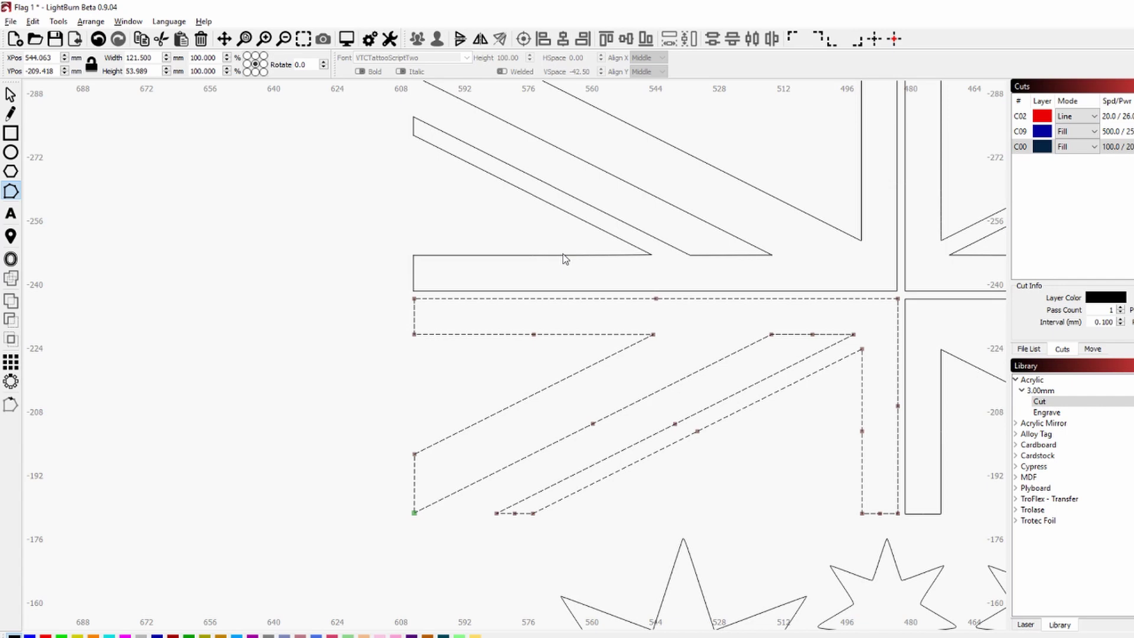
Offset all flag shapes 0.20 mm outward with Corner style, deleting the originals.
{"action": "key", "text": "ctrl+z"}
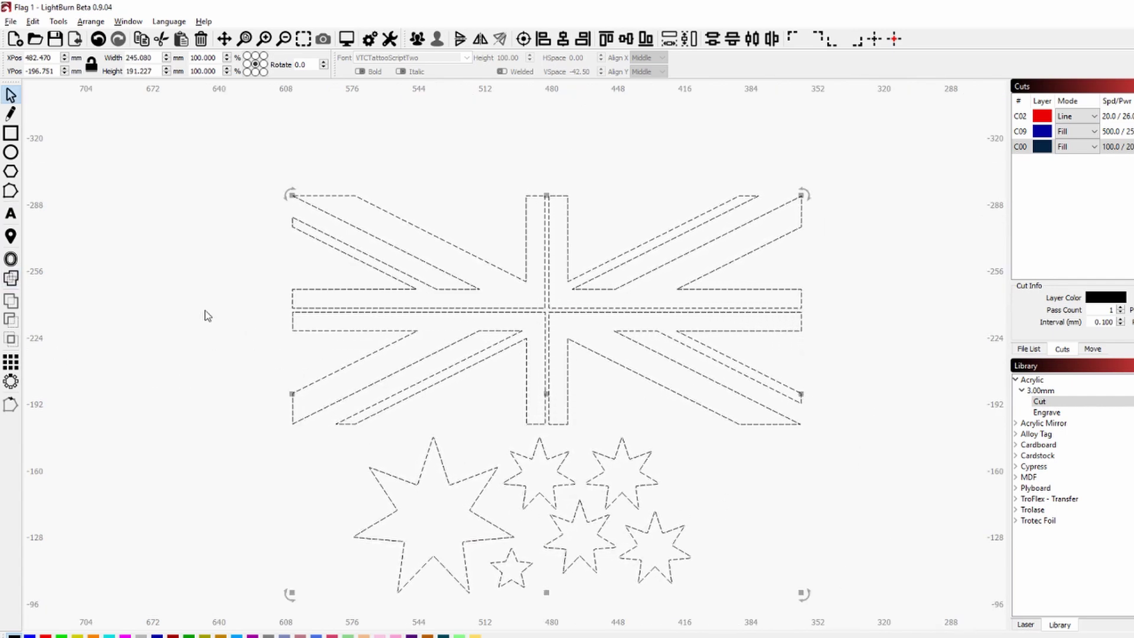
{"action": "left_click", "coordinate": [10, 259]}
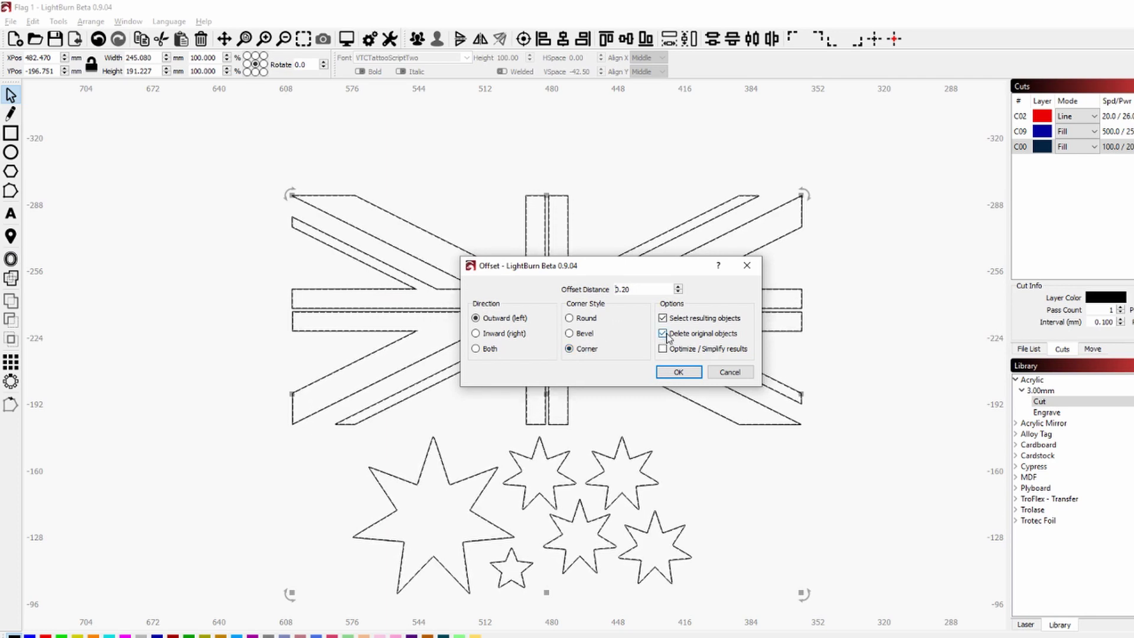
{"action": "left_click", "coordinate": [679, 372]}
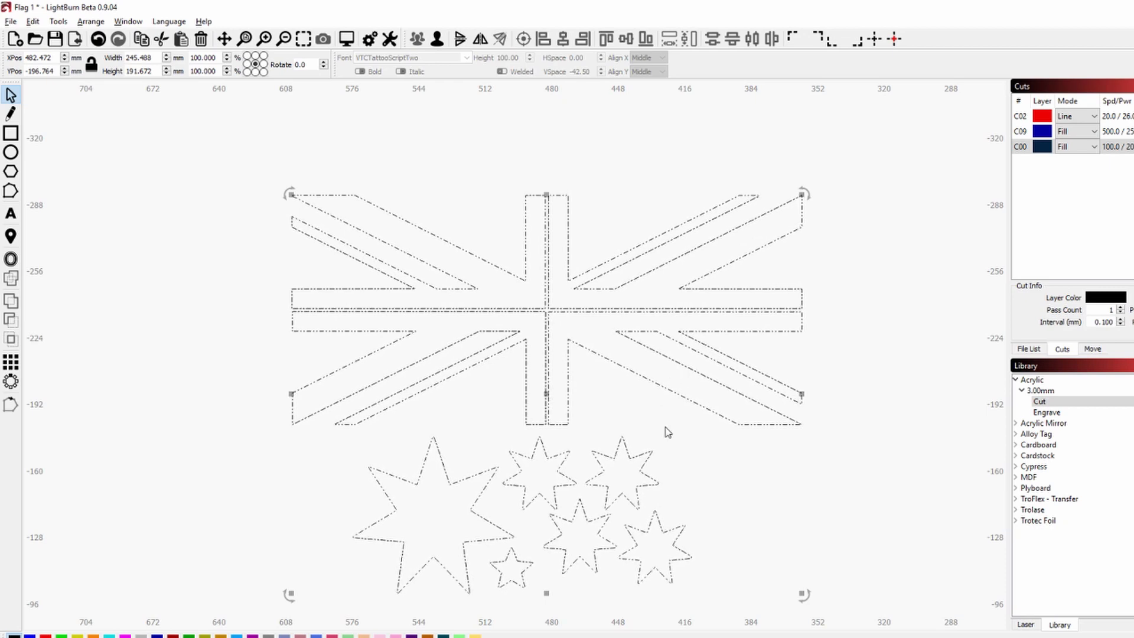
Select the red C02 flag's Union Jack and zoom to frame it.
{"action": "scroll", "coordinate": [591, 517], "scroll_direction": "down", "scroll_amount": 5}
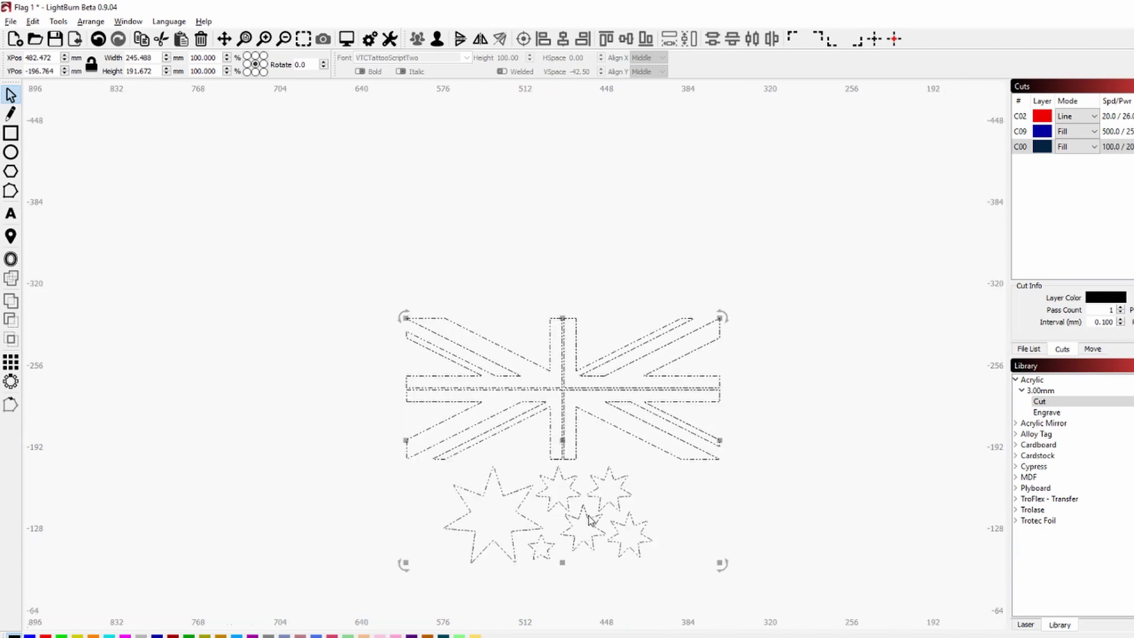
{"action": "left_click_drag", "start_coordinate": [626, 558], "coordinate": [614, 284]}
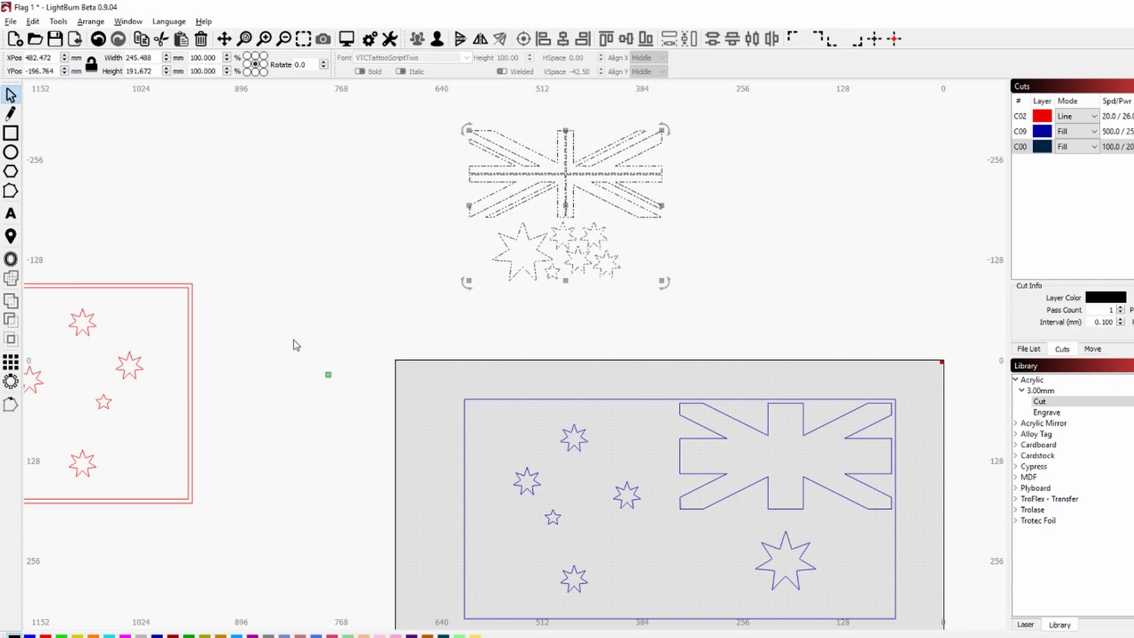
{"action": "scroll", "coordinate": [295, 345], "scroll_direction": "down", "scroll_amount": 4}
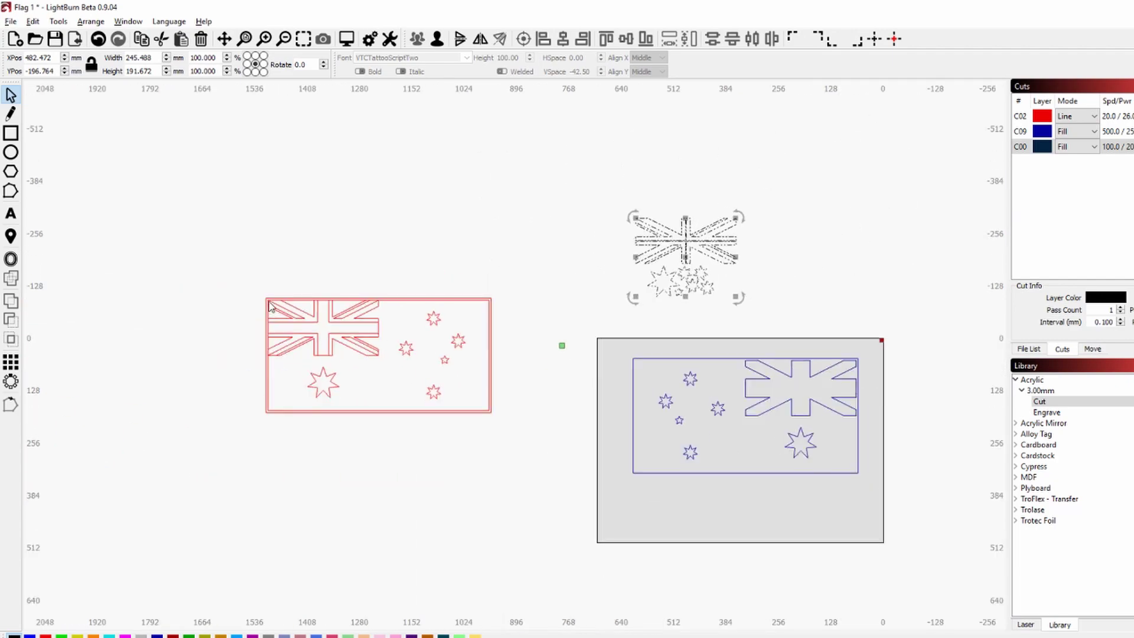
{"action": "scroll", "coordinate": [268, 305], "scroll_direction": "up", "scroll_amount": 4}
{"action": "left_click", "coordinate": [271, 304]}
{"action": "key", "text": "ctrl+shift+a"}
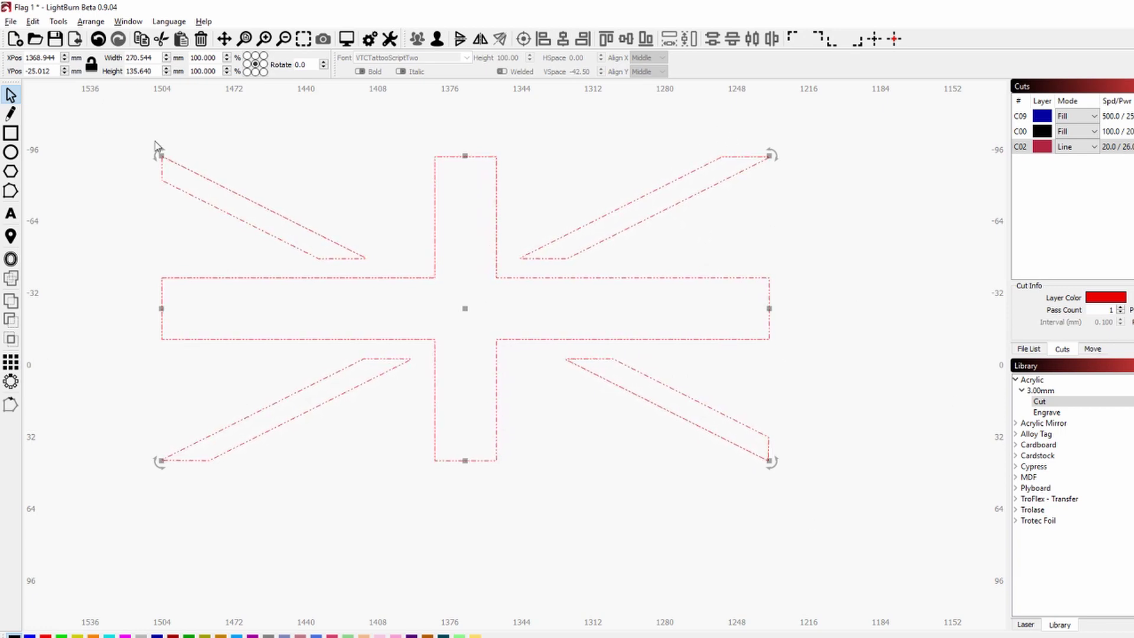
Move the red Union Jack up and right, then box-select the shapes below it.
{"action": "scroll", "coordinate": [592, 407], "scroll_direction": "down", "scroll_amount": 10}
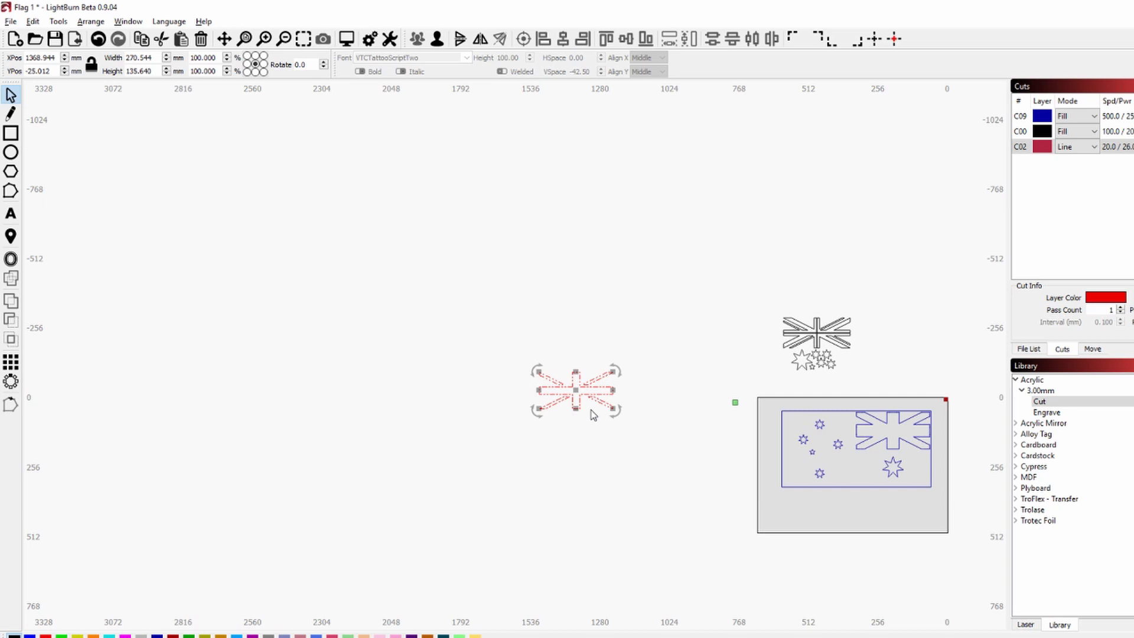
{"action": "left_click_drag", "start_coordinate": [523, 343], "coordinate": [623, 436]}
{"action": "left_click_drag", "start_coordinate": [605, 370], "coordinate": [724, 335]}
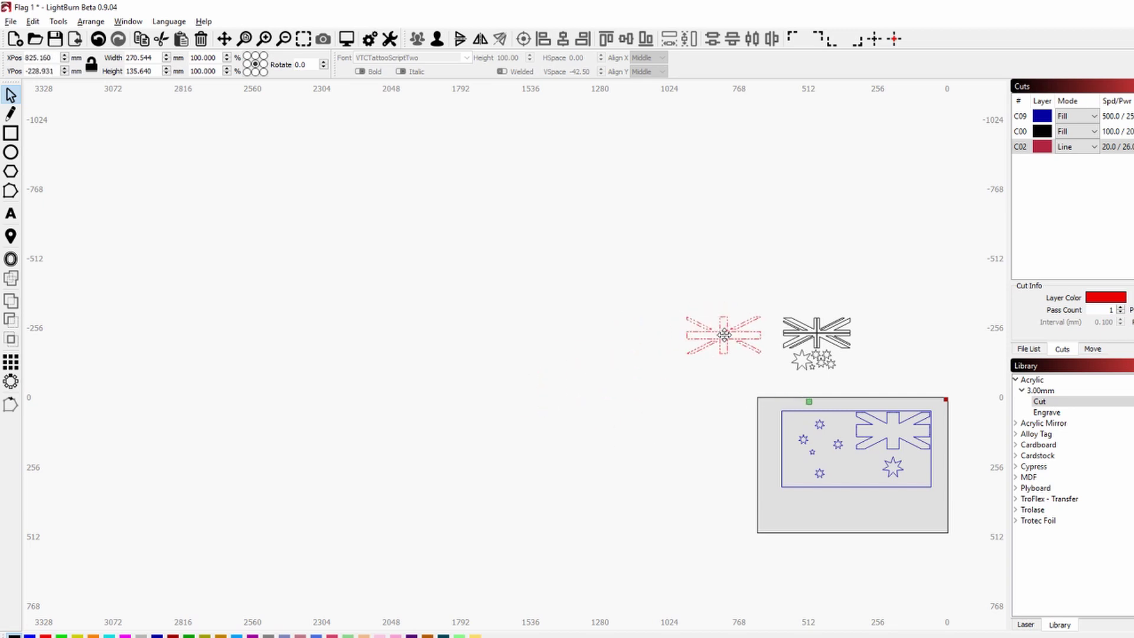
{"action": "left_click", "coordinate": [650, 283]}
{"action": "left_click_drag", "start_coordinate": [619, 287], "coordinate": [960, 555]}
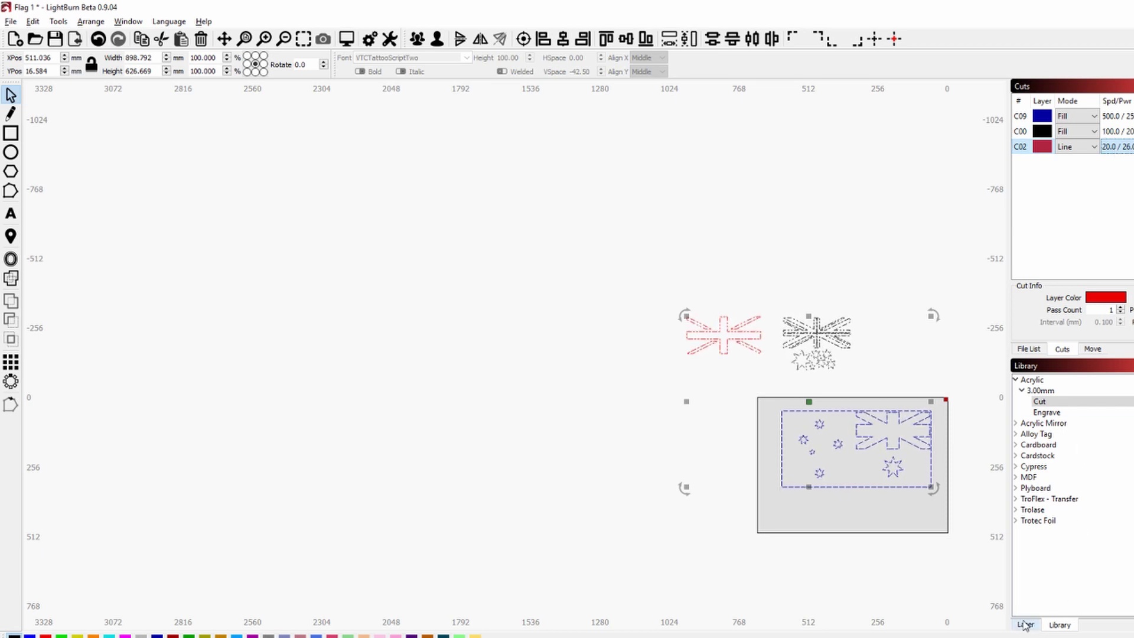
Save the project and set layers C09, C00 and C02 to Line at 13.0/67.0.
{"action": "left_click", "coordinate": [54, 39]}
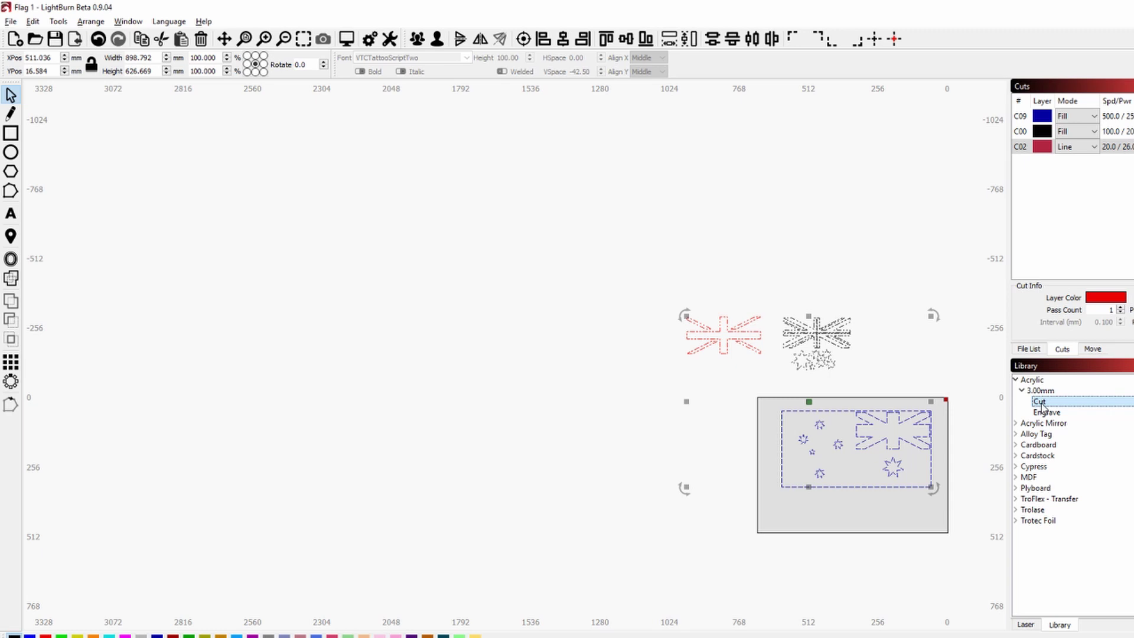
{"action": "left_click", "coordinate": [1125, 117]}
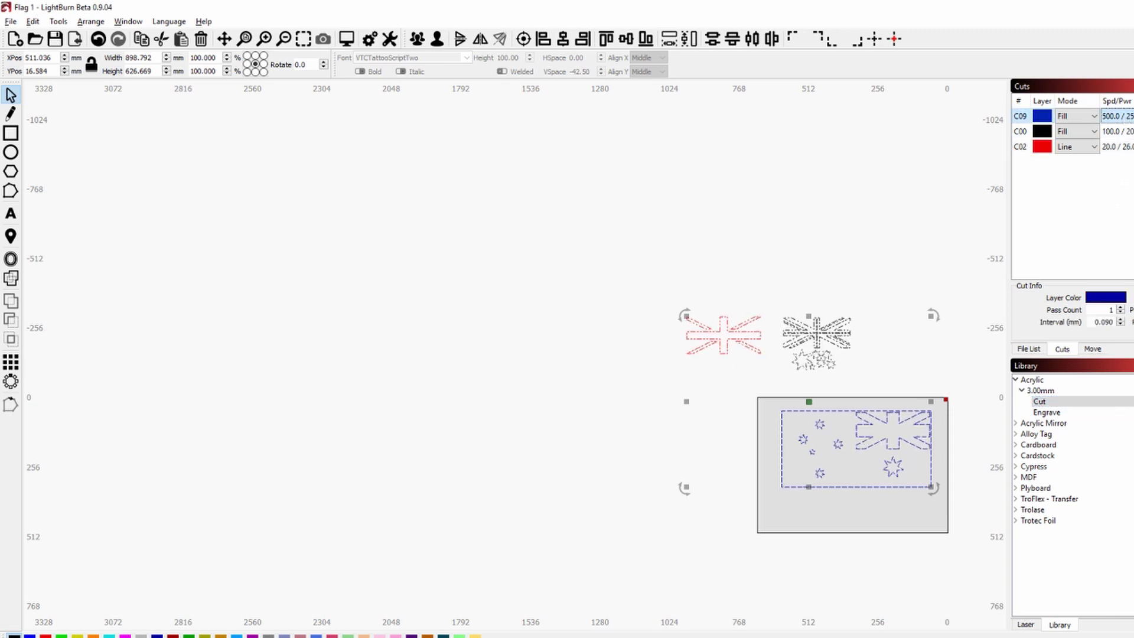
{"action": "left_click", "coordinate": [1116, 131]}
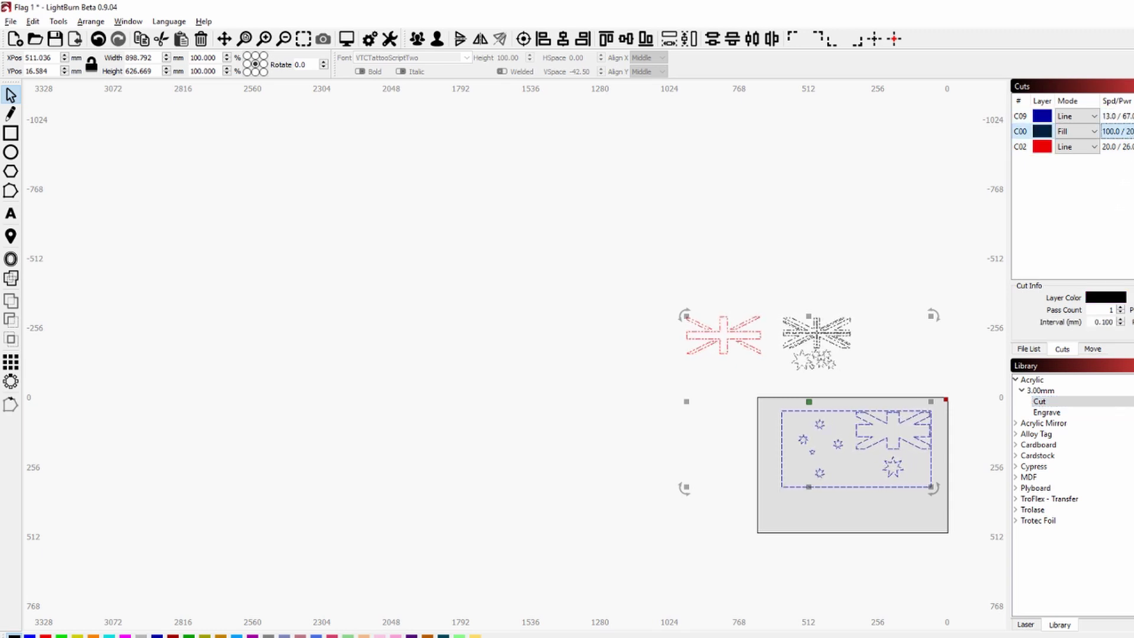
{"action": "left_click", "coordinate": [1115, 147]}
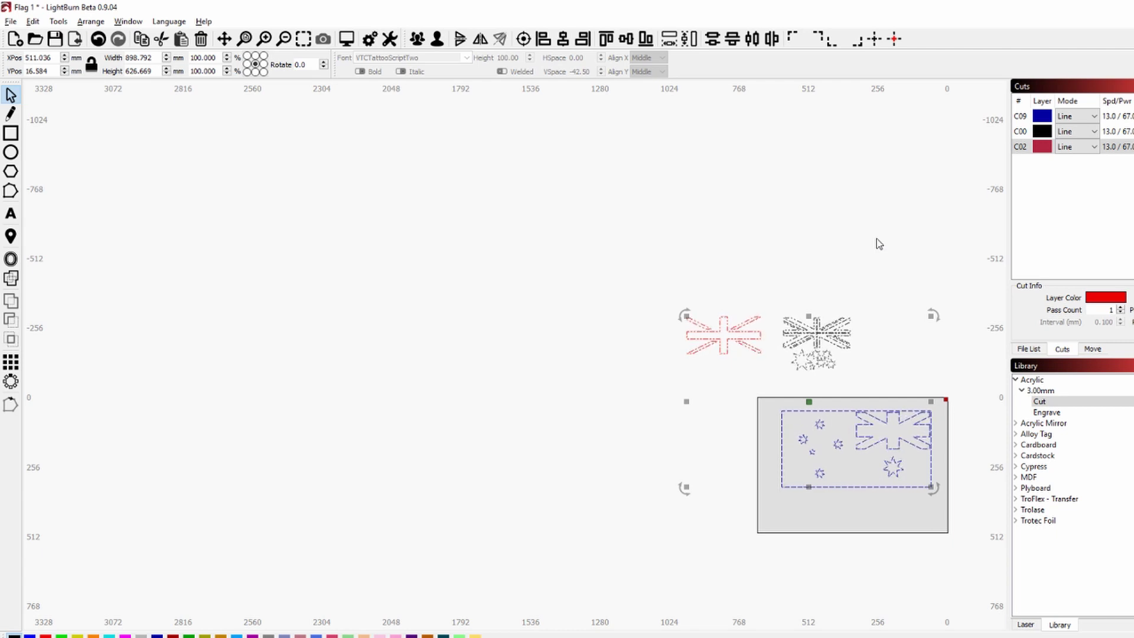
Zoom the canvas onto the selected flag pieces with Ctrl+Shift+A.
{"action": "key", "text": "ctrl+shift+a"}
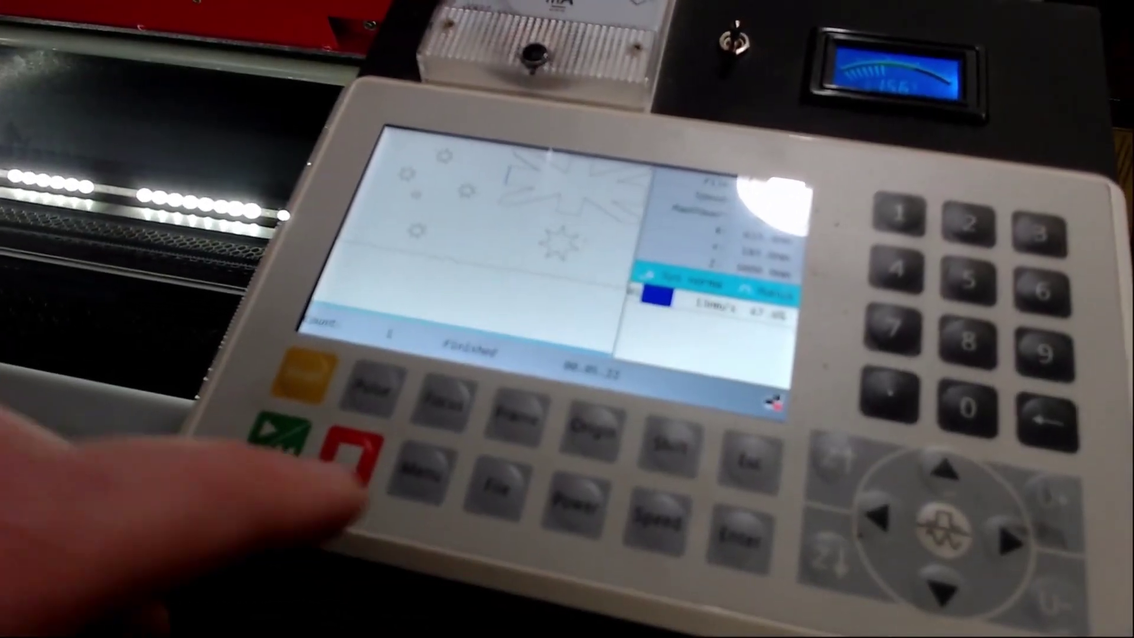
Load the black-layer flag file from the controller's memory list into the preview.
{"action": "left_click", "coordinate": [496, 486]}
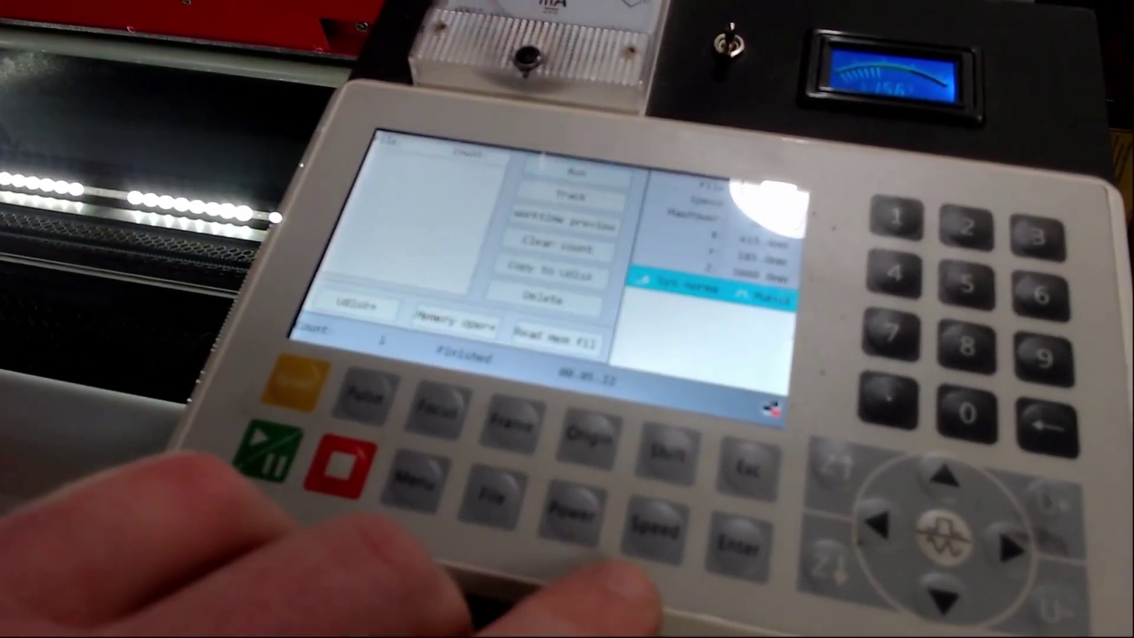
{"action": "left_click", "coordinate": [738, 540]}
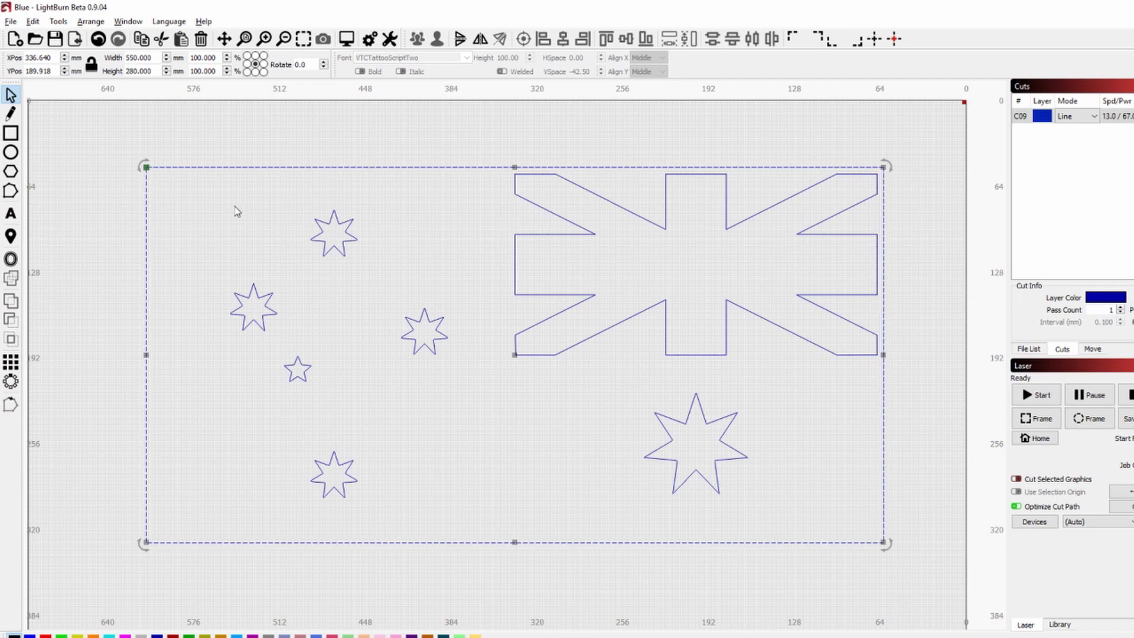
Delete the six stars and Union Jack cross, then select the remaining 550 × 280 rectangle.
{"action": "left_click_drag", "start_coordinate": [154, 175], "coordinate": [957, 585]}
{"action": "key", "text": "Delete"}
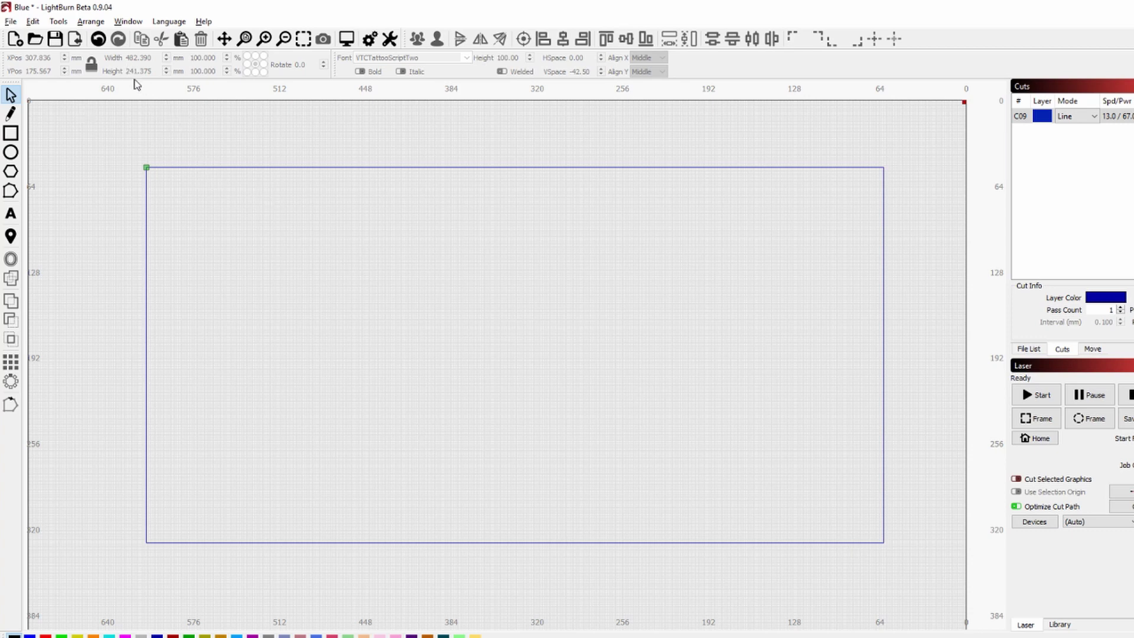
{"action": "left_click", "coordinate": [239, 169]}
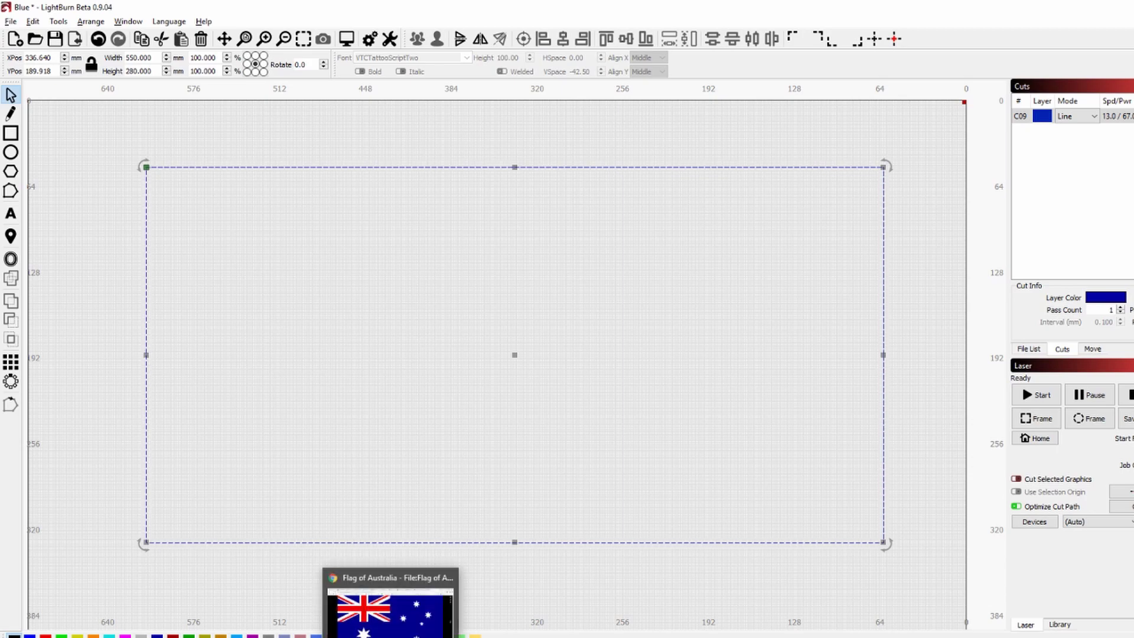
Open the MakerCase website and switch the box units to millimetres.
{"action": "left_click", "coordinate": [390, 608]}
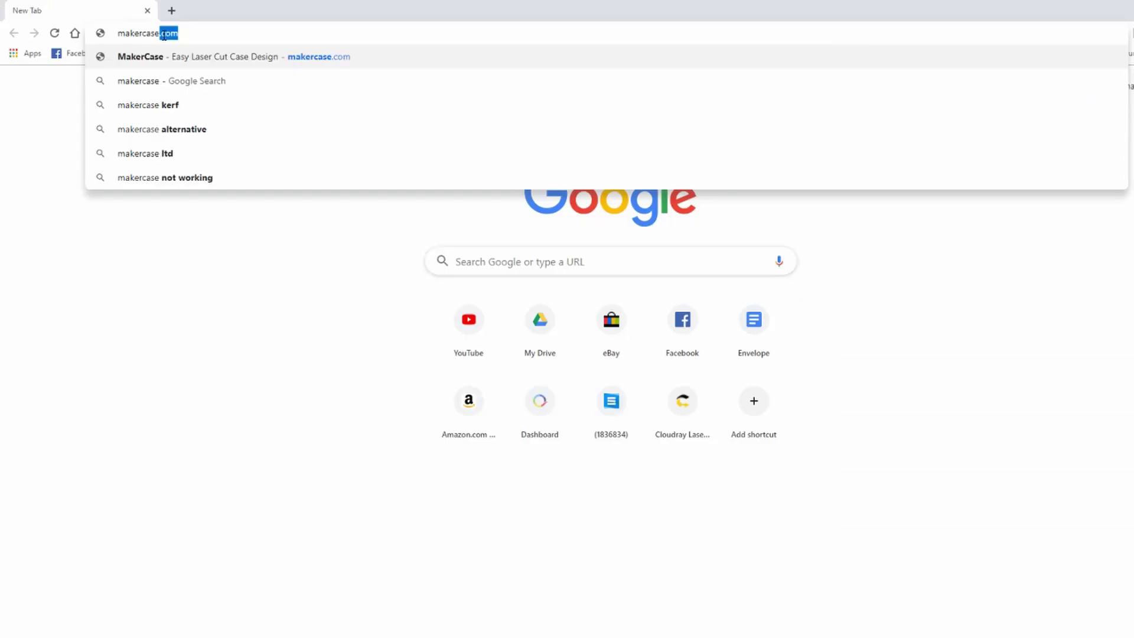
{"action": "key", "text": "Return"}
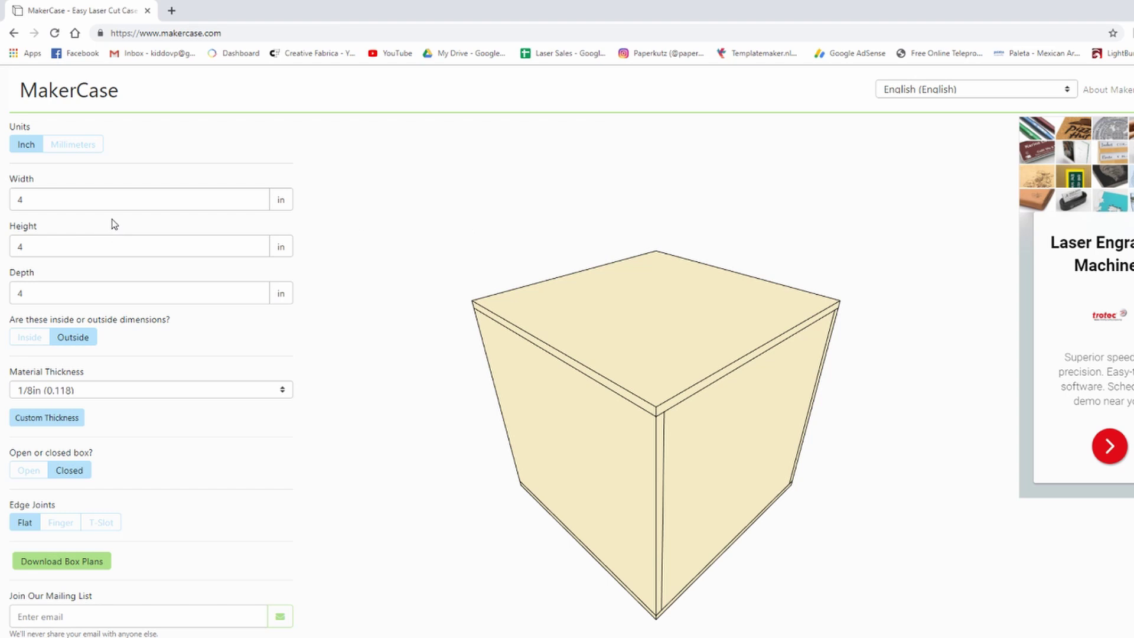
{"action": "left_click", "coordinate": [69, 144]}
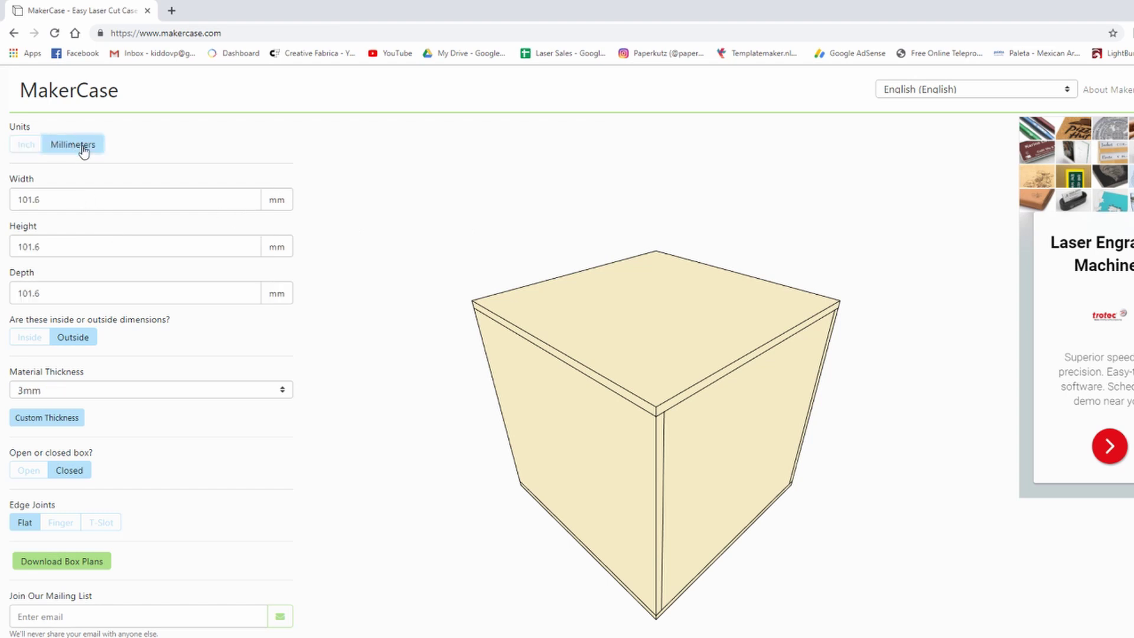
Set the box width to 550 mm and height to 280 mm, matching the LightBurn panel.
{"action": "double_click", "coordinate": [66, 202]}
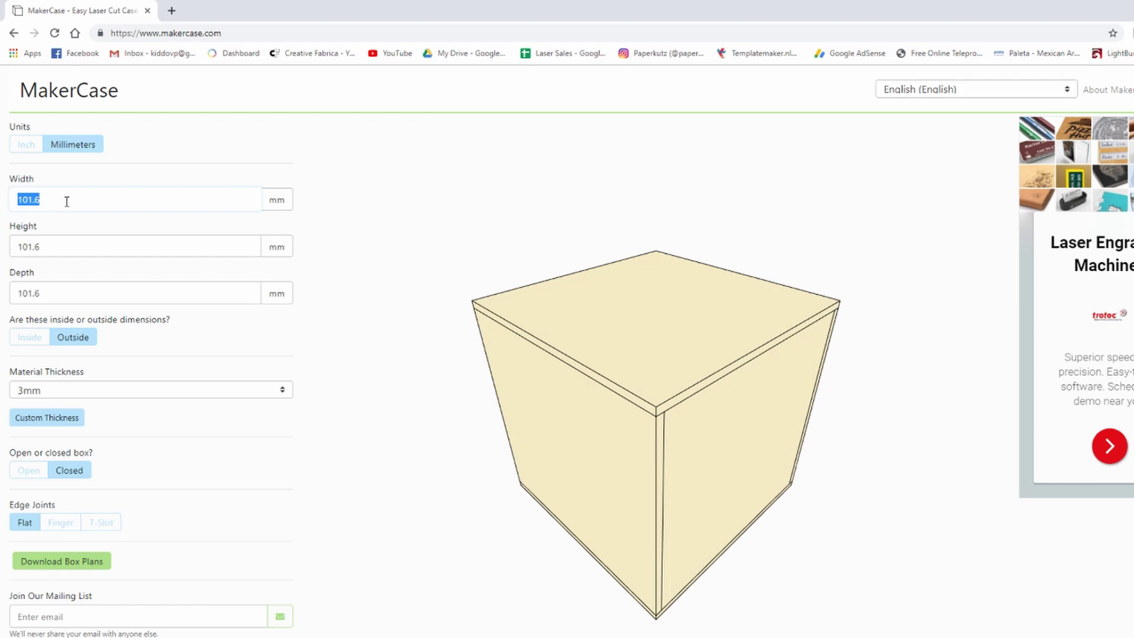
{"action": "key", "text": "alt+Tab"}
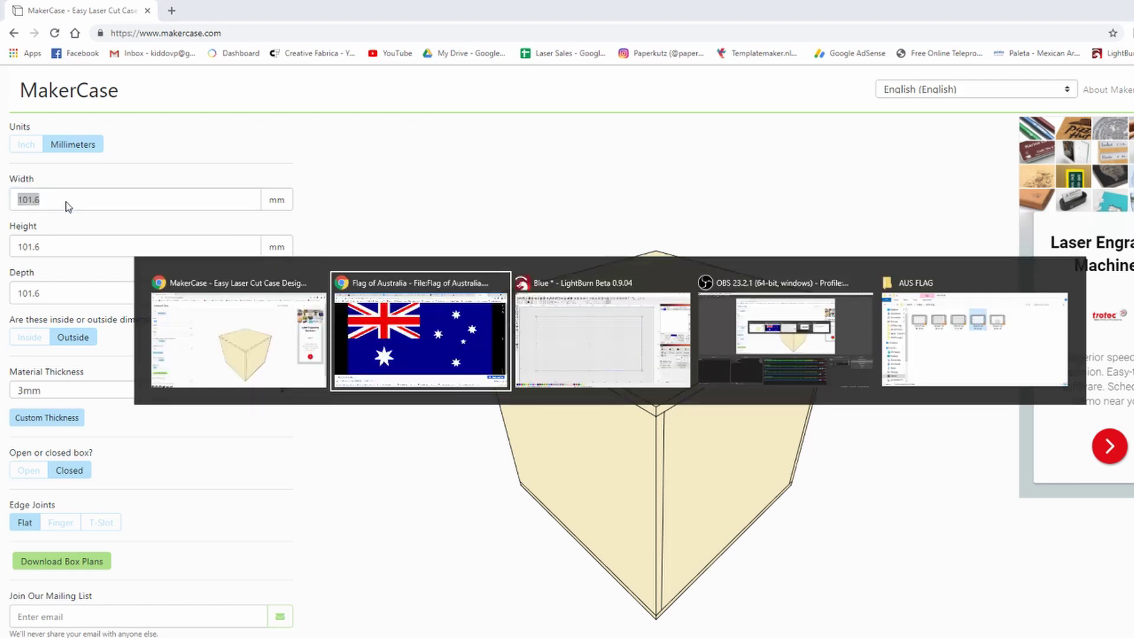
{"action": "key", "text": "alt+Tab"}
{"action": "key", "text": "alt+Tab"}
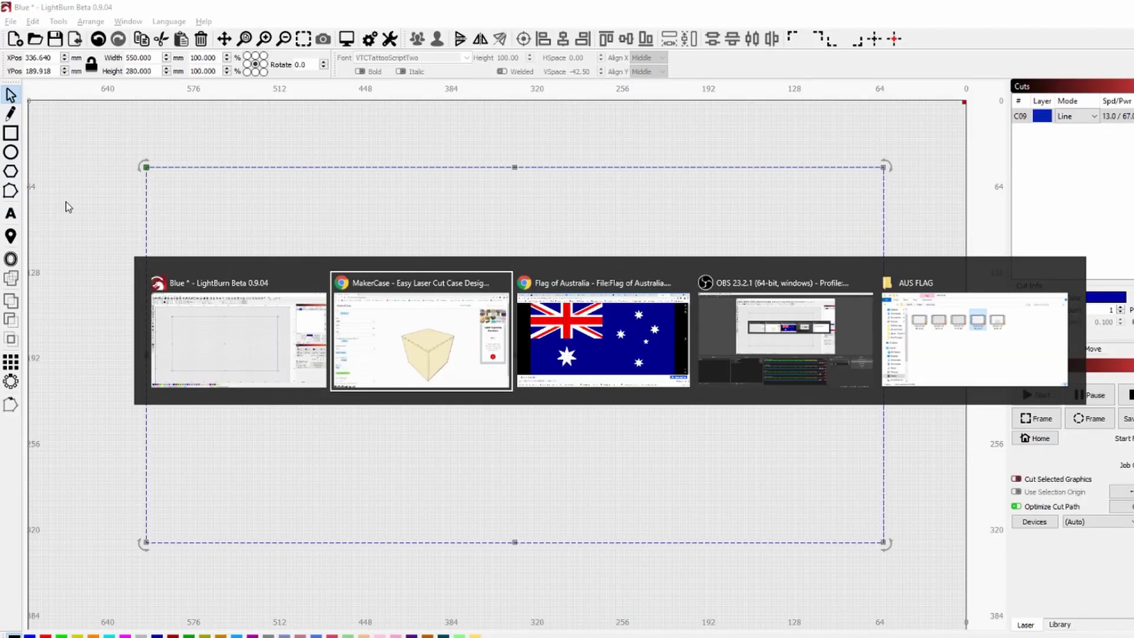
{"action": "type", "text": "5502"}
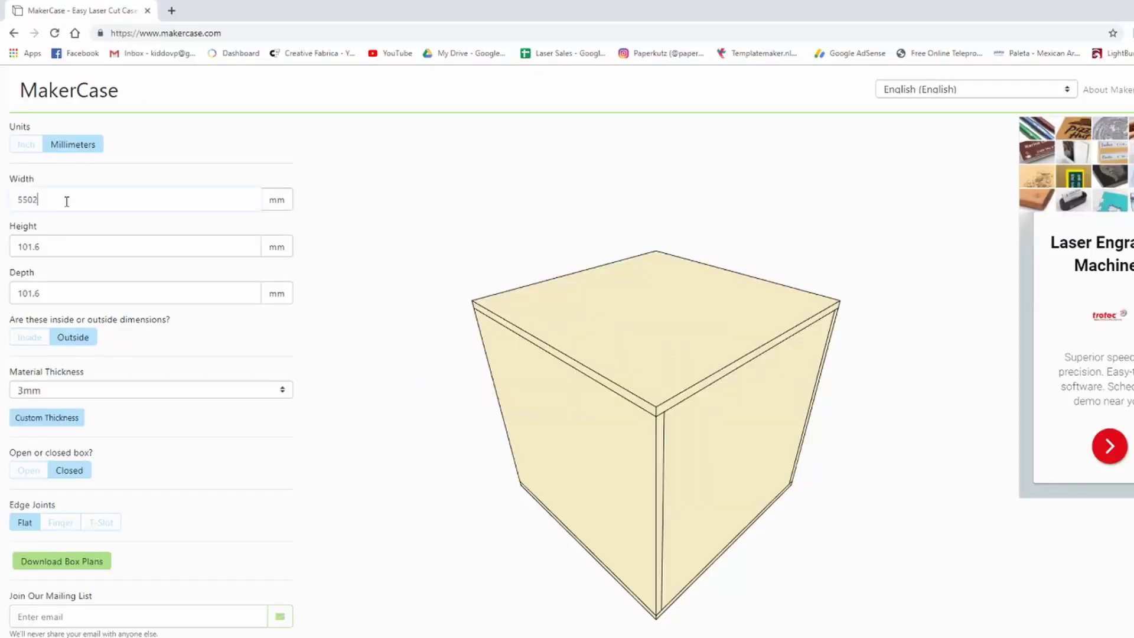
{"action": "key", "text": "Tab"}
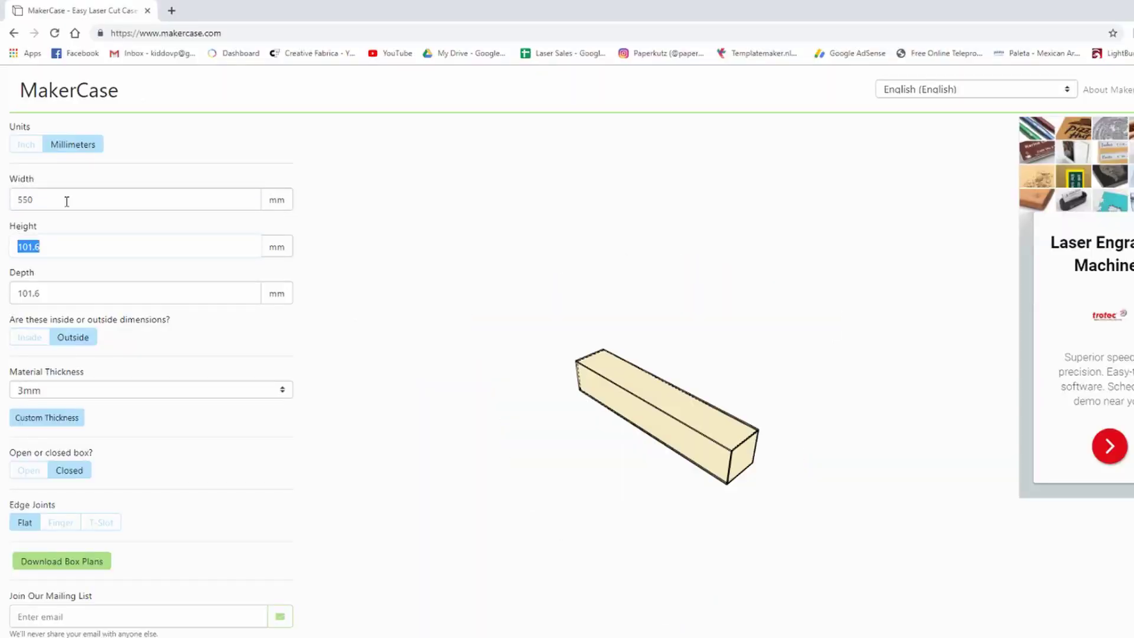
{"action": "key", "text": "alt+Tab"}
{"action": "key", "text": "alt+Tab"}
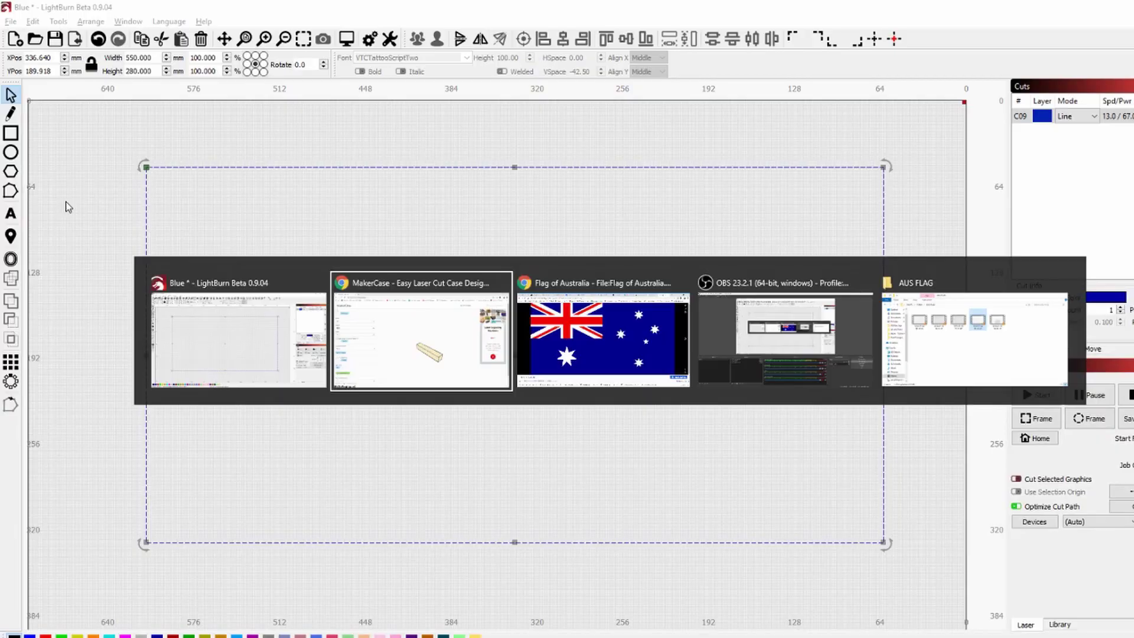
{"action": "type", "text": "280"}
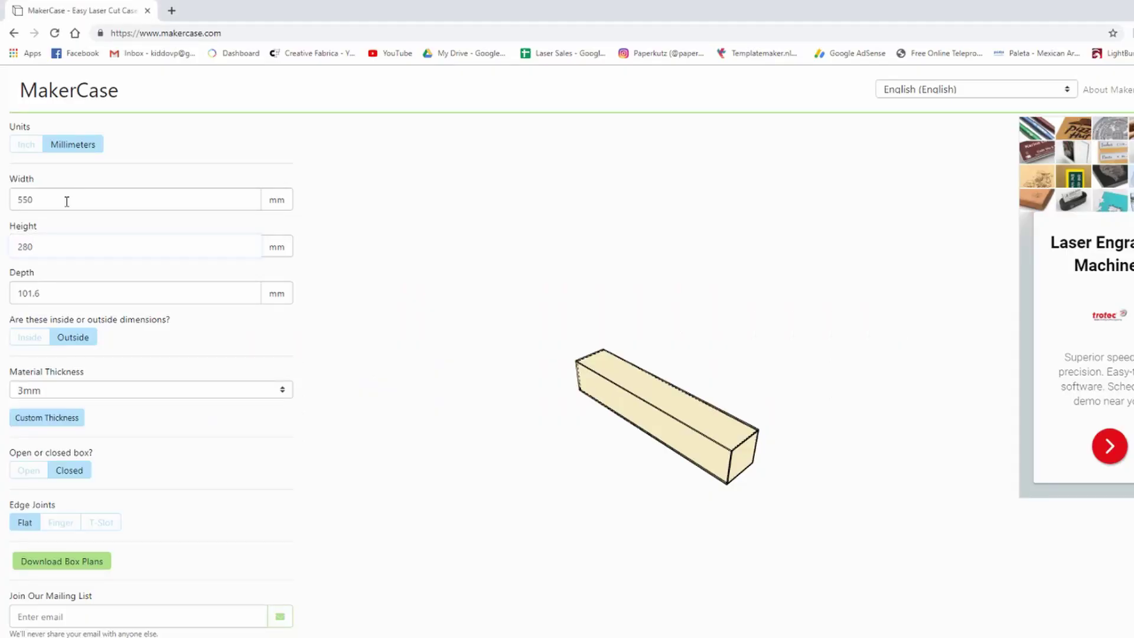
Change the box depth from 101.6 mm to 60 mm.
{"action": "double_click", "coordinate": [67, 289]}
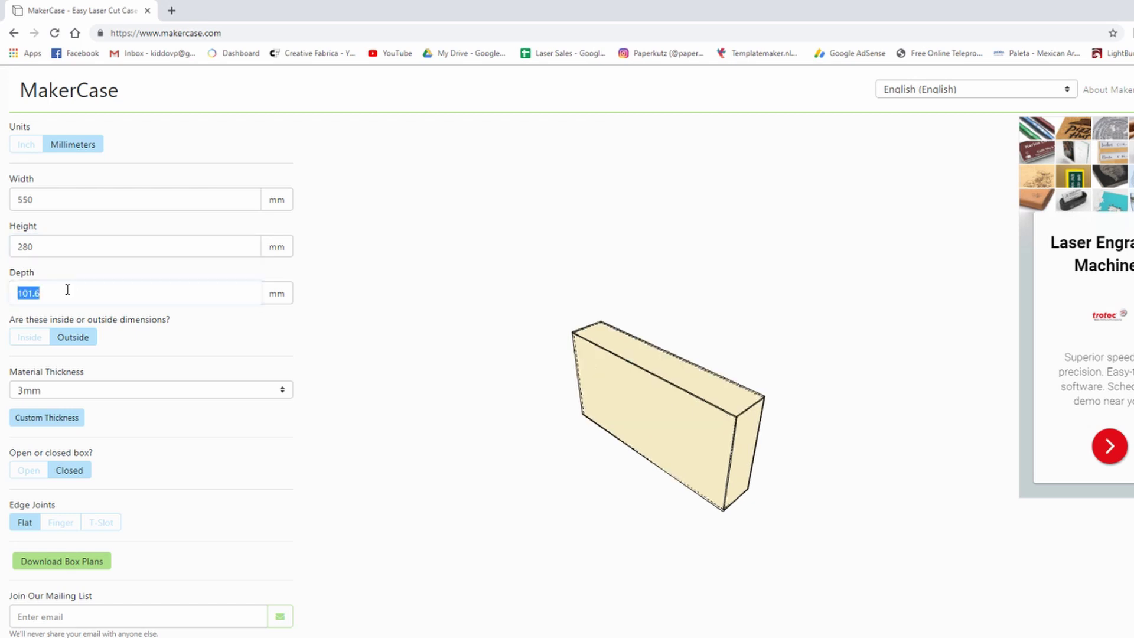
{"action": "type", "text": "60"}
{"action": "key", "text": "Tab"}
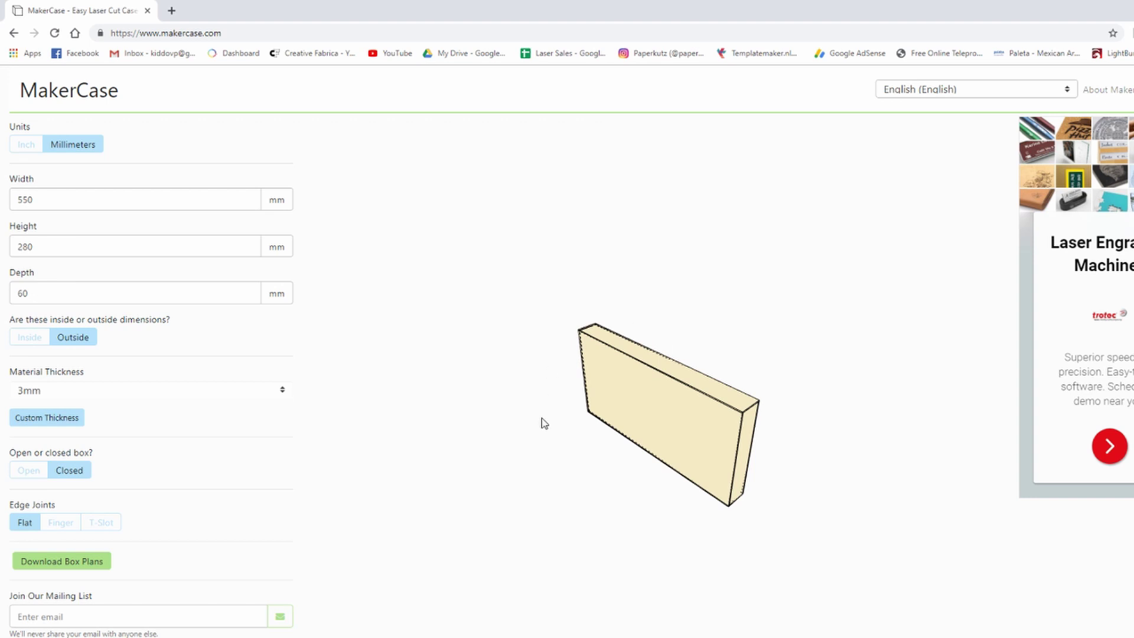
{"action": "scroll", "coordinate": [630, 422], "scroll_direction": "up", "scroll_amount": 2}
Switch the edges to finger joints, set depth to 80 mm, and use inside dimensions.
{"action": "scroll", "coordinate": [635, 416], "scroll_direction": "up", "scroll_amount": 2}
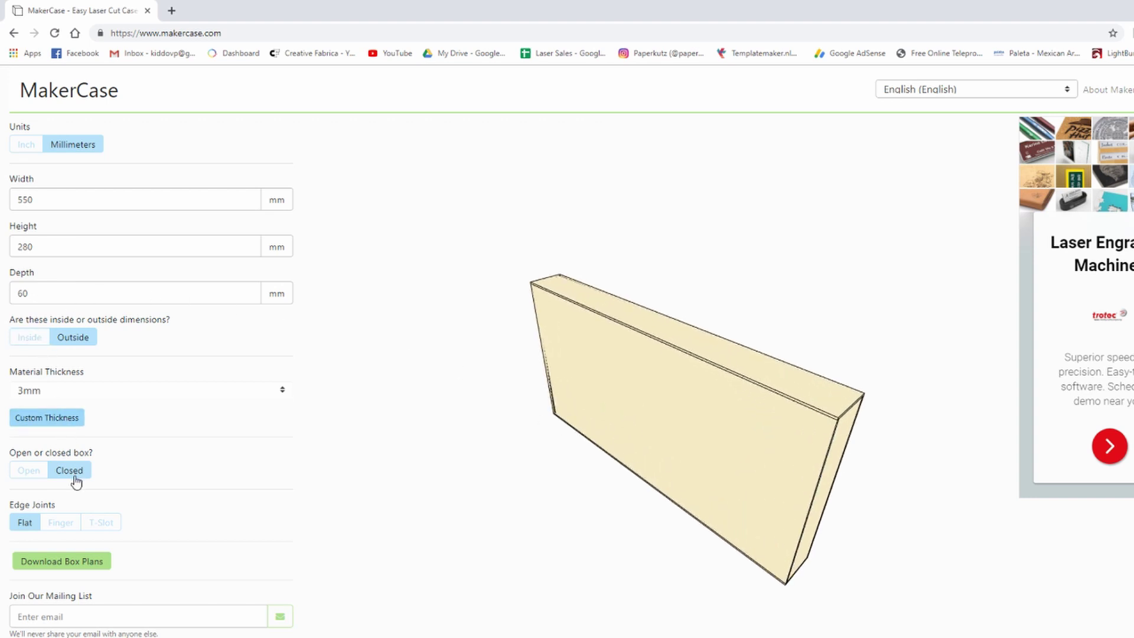
{"action": "left_click", "coordinate": [58, 529]}
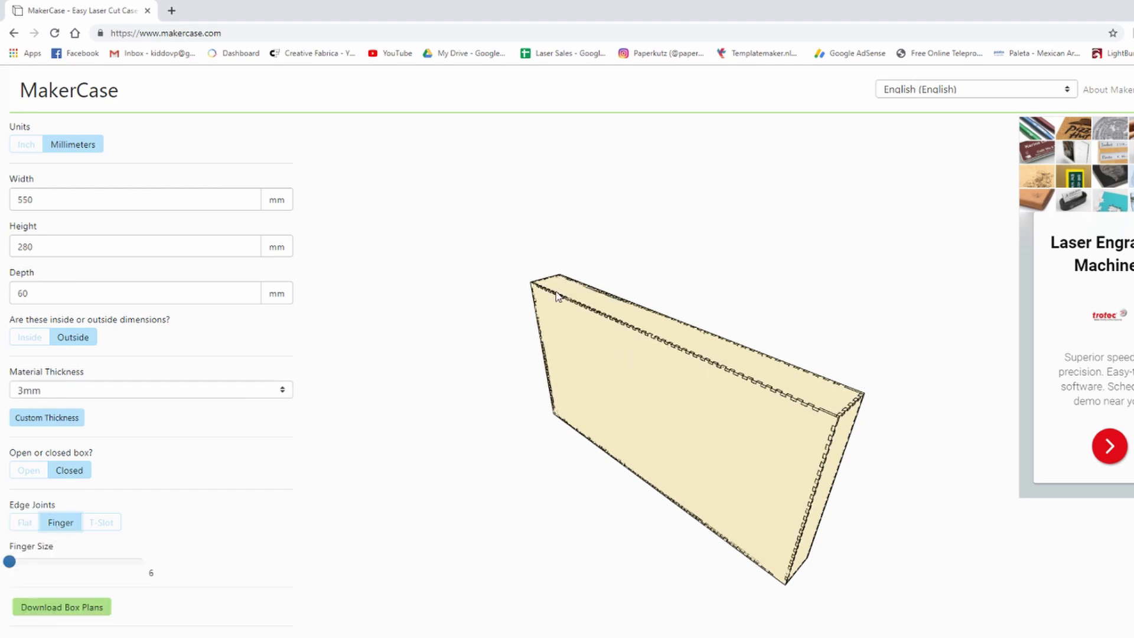
{"action": "left_click_drag", "start_coordinate": [38, 294], "coordinate": [1, 299]}
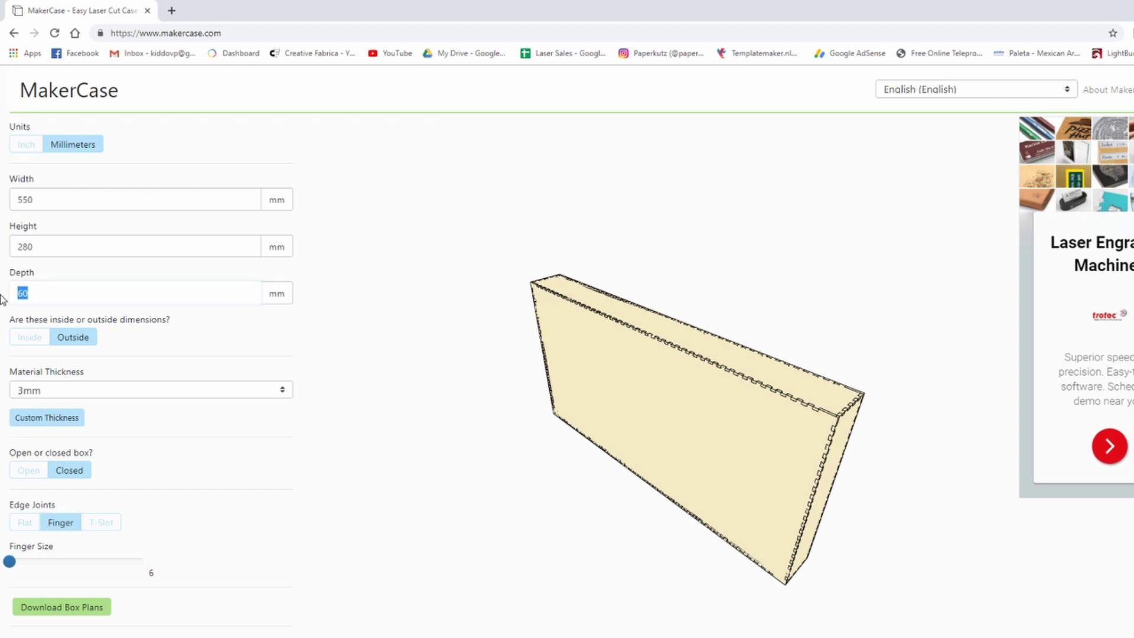
{"action": "type", "text": "80"}
{"action": "left_click", "coordinate": [35, 339]}
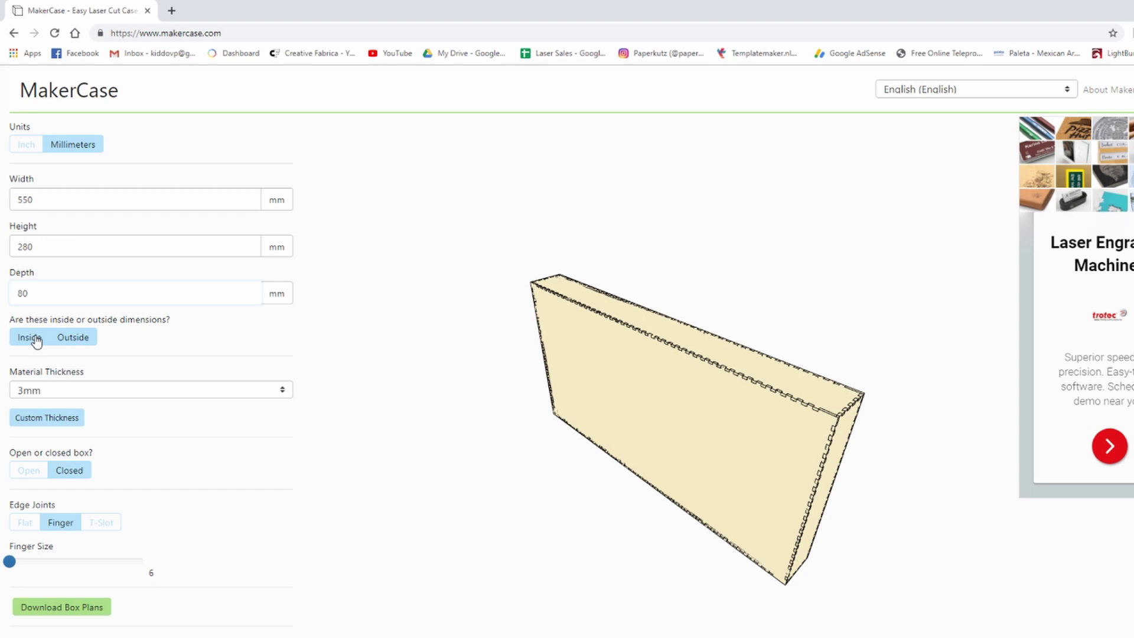
{"action": "left_click", "coordinate": [36, 340]}
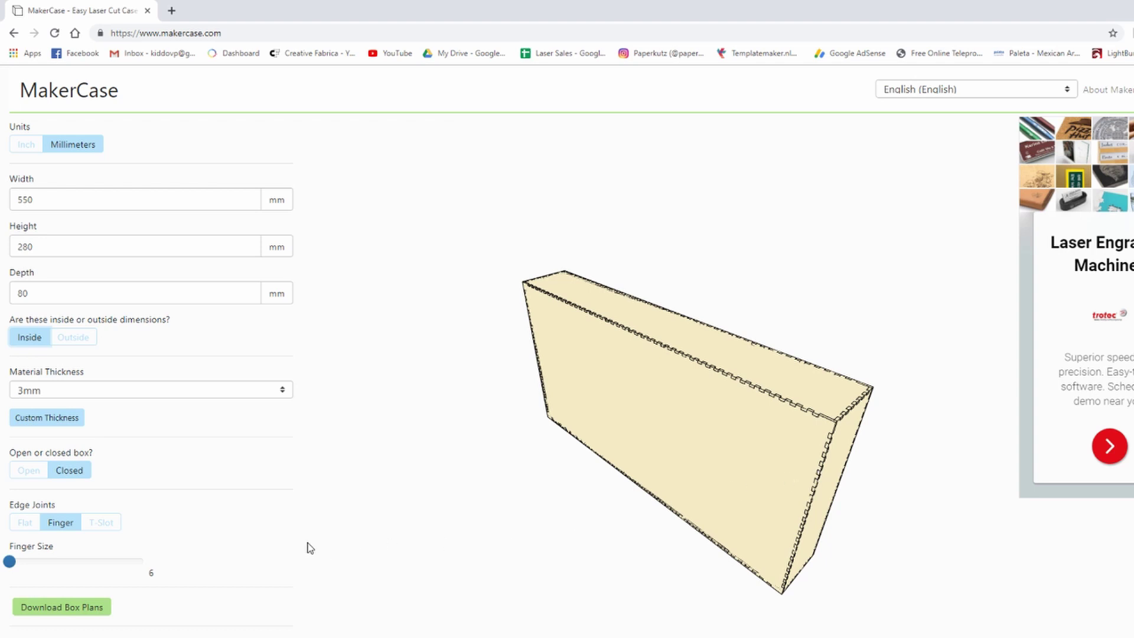
{"action": "scroll", "coordinate": [233, 509], "scroll_direction": "down", "scroll_amount": 1}
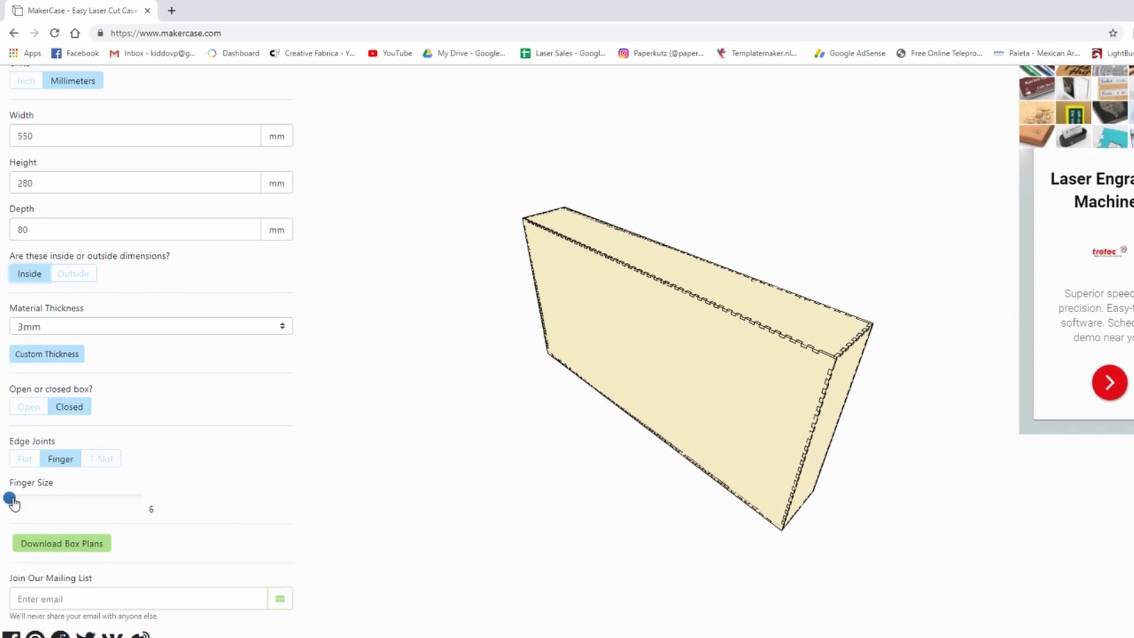
Set the finger size to 39 and download the box plans as an SVG.
{"action": "left_click_drag", "start_coordinate": [14, 503], "coordinate": [104, 487]}
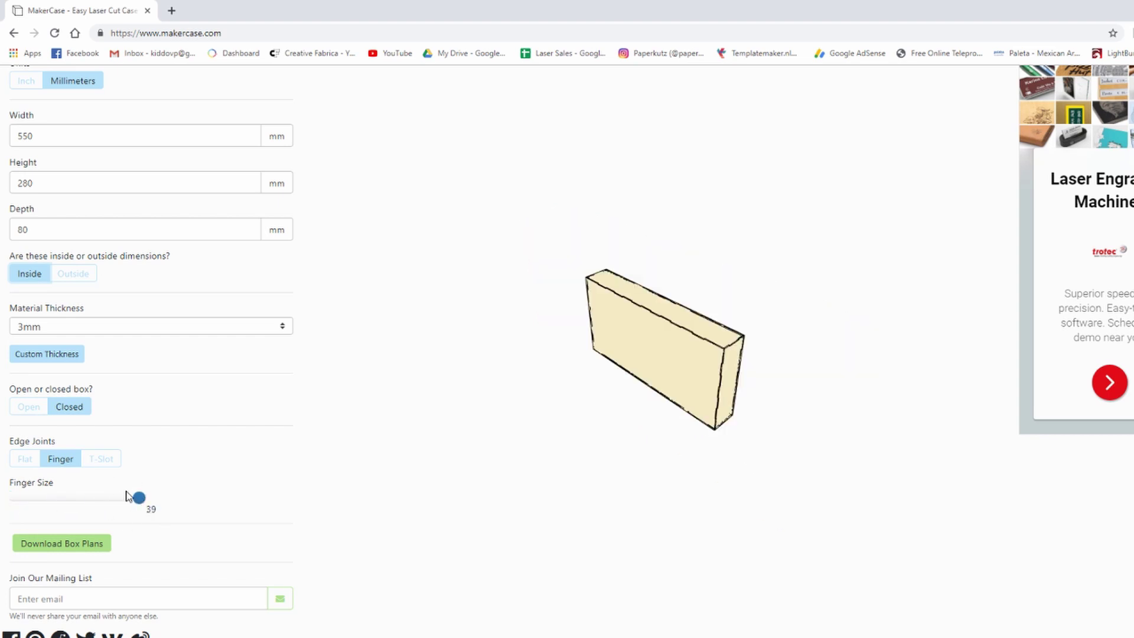
{"action": "left_click", "coordinate": [54, 544]}
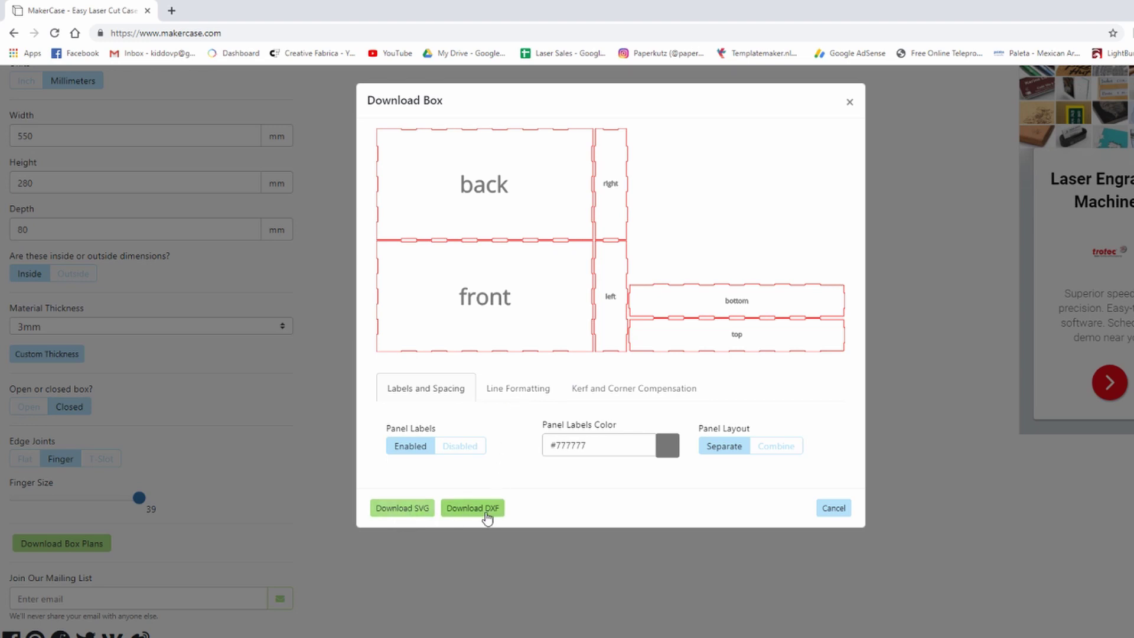
{"action": "left_click", "coordinate": [412, 511]}
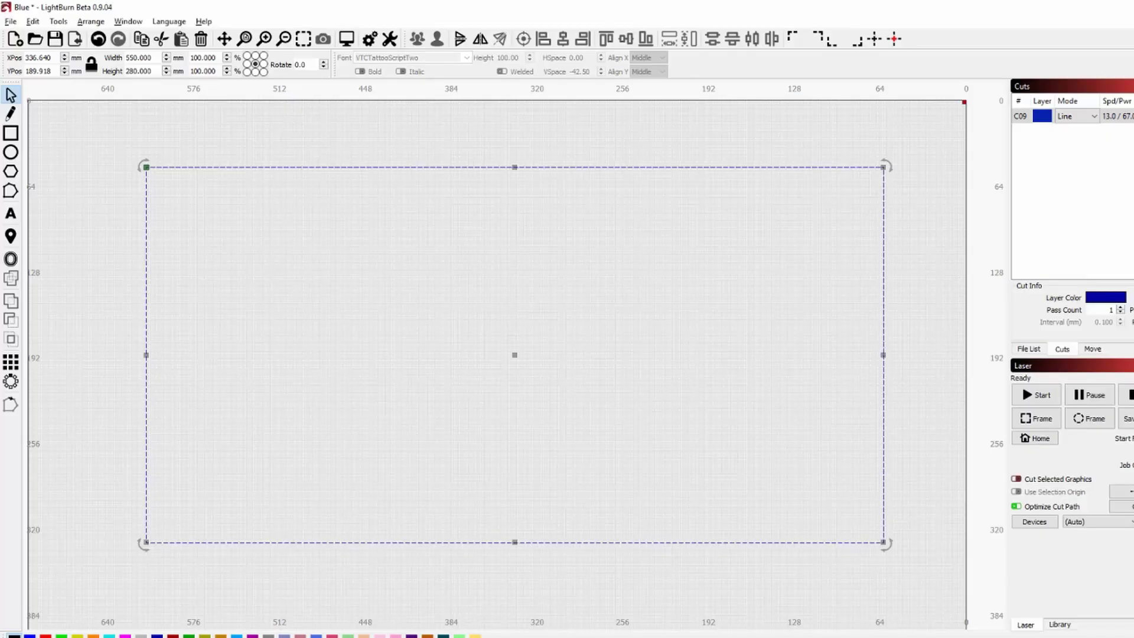
Import box.svg into LightBurn and move the blue 550 × 280 rectangle to the upper right.
{"action": "left_click_drag", "start_coordinate": [334, 385], "coordinate": [334, 385]}
{"action": "scroll", "coordinate": [334, 387], "scroll_direction": "down", "scroll_amount": 5}
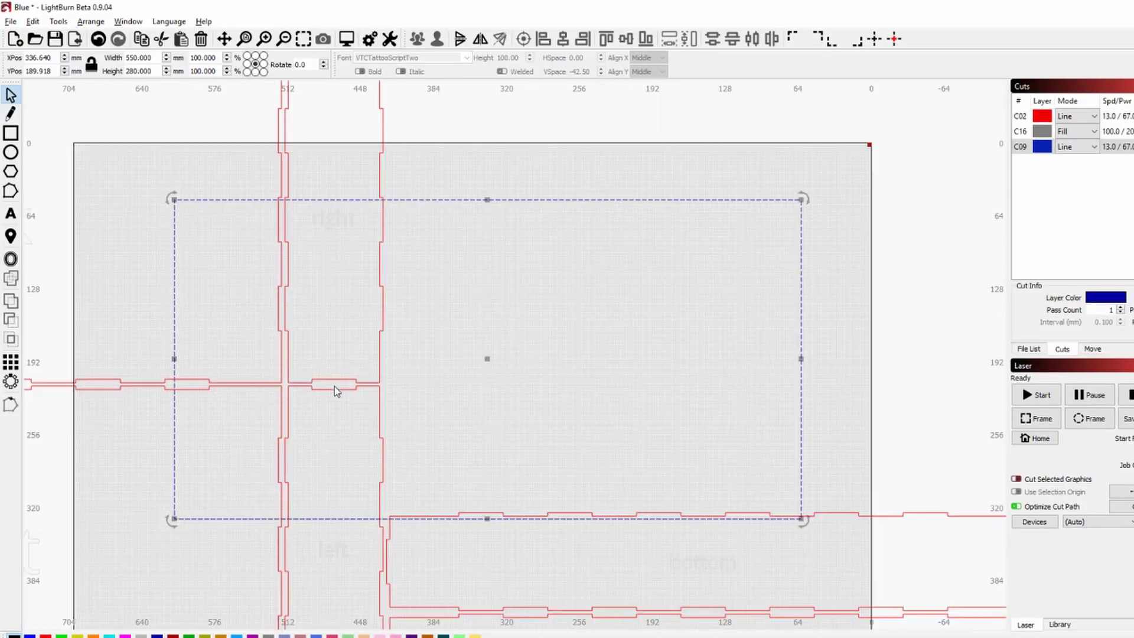
{"action": "left_click_drag", "start_coordinate": [401, 338], "coordinate": [739, 198]}
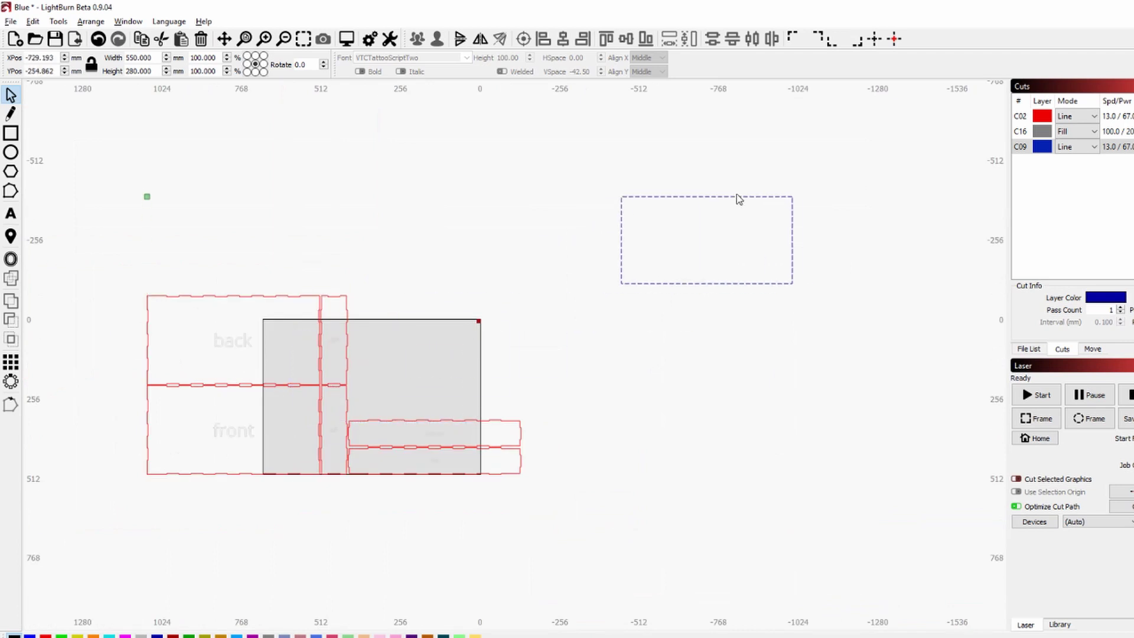
{"action": "scroll", "coordinate": [301, 359], "scroll_direction": "up", "scroll_amount": 2}
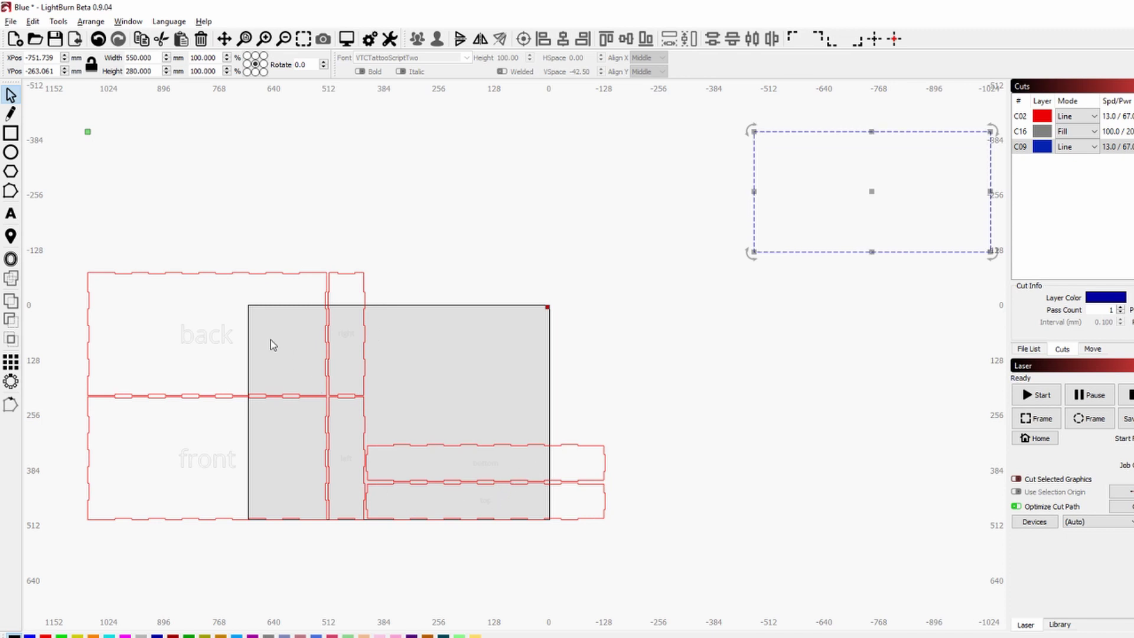
Ungroup the imported box panels and delete the back panel with its labels.
{"action": "left_click", "coordinate": [125, 523]}
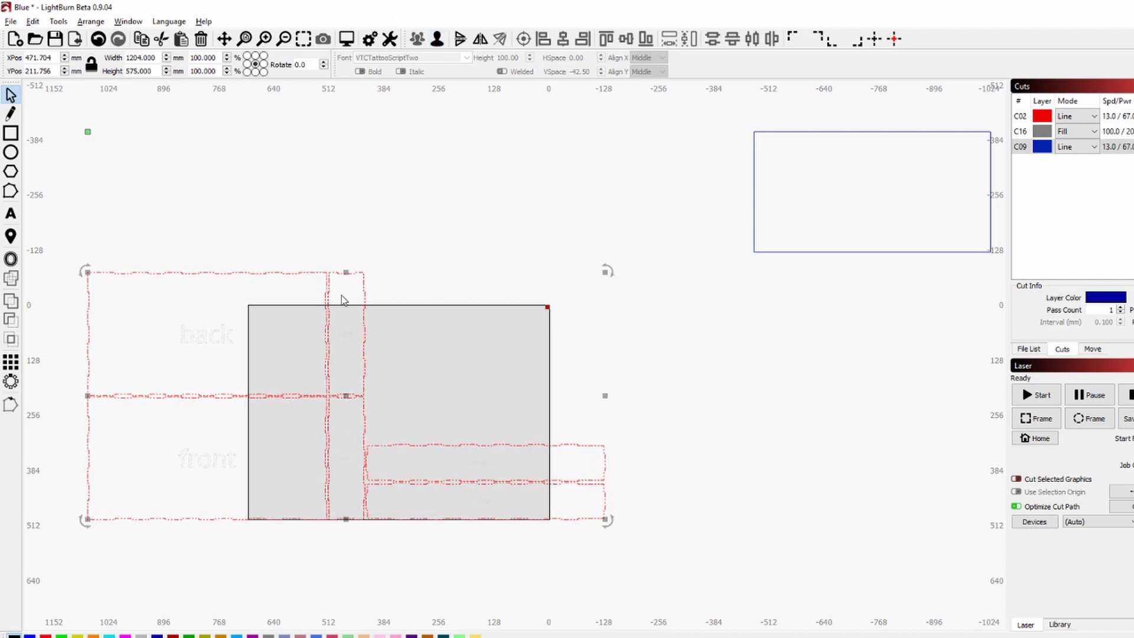
{"action": "left_click", "coordinate": [436, 40]}
{"action": "left_click", "coordinate": [176, 544]}
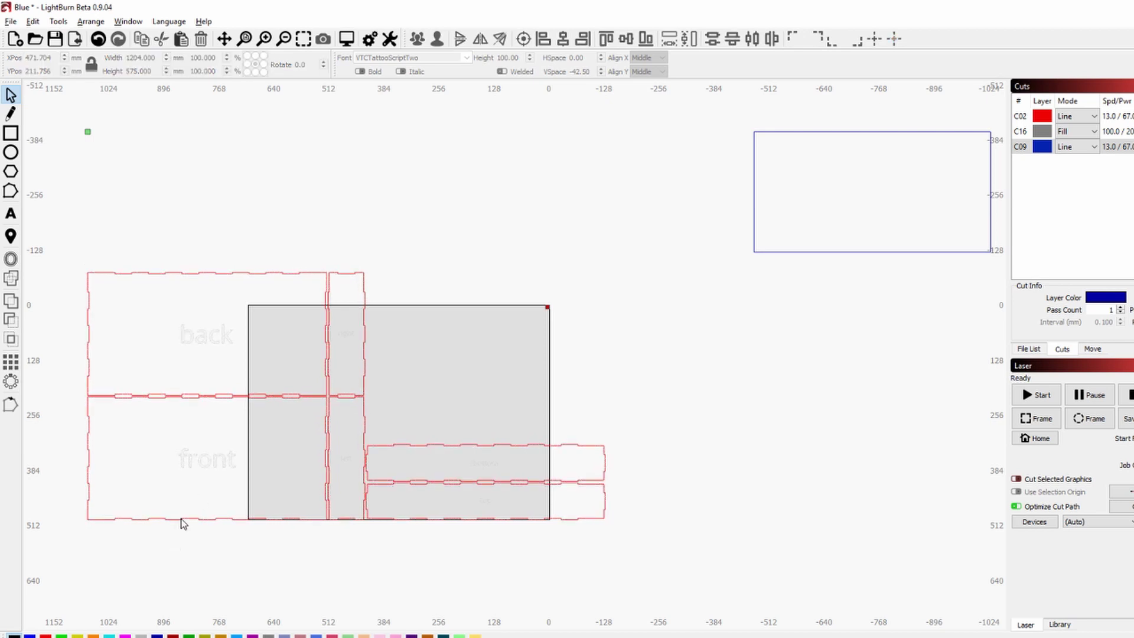
{"action": "left_click", "coordinate": [181, 520]}
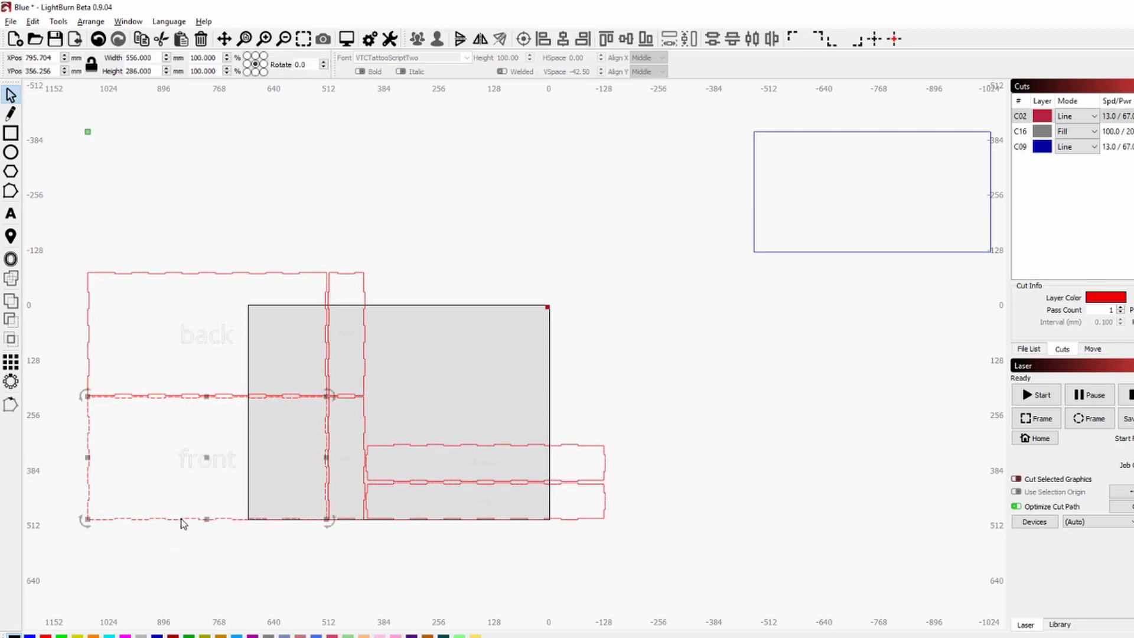
{"action": "key", "text": "Delete"}
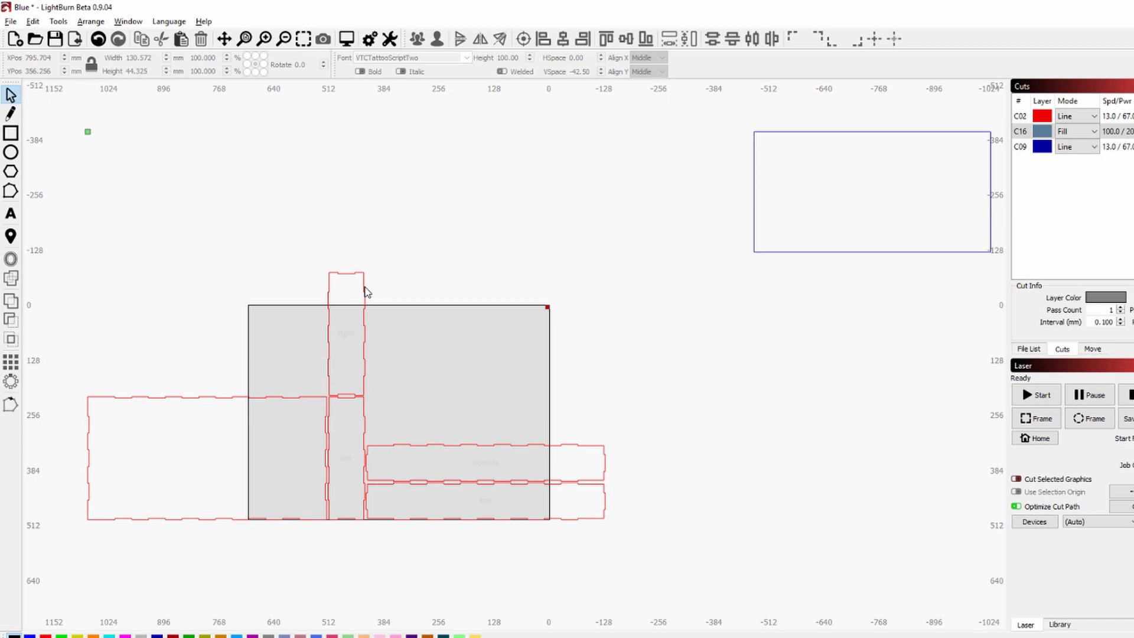
{"action": "scroll", "coordinate": [366, 290], "scroll_direction": "up", "scroll_amount": 2}
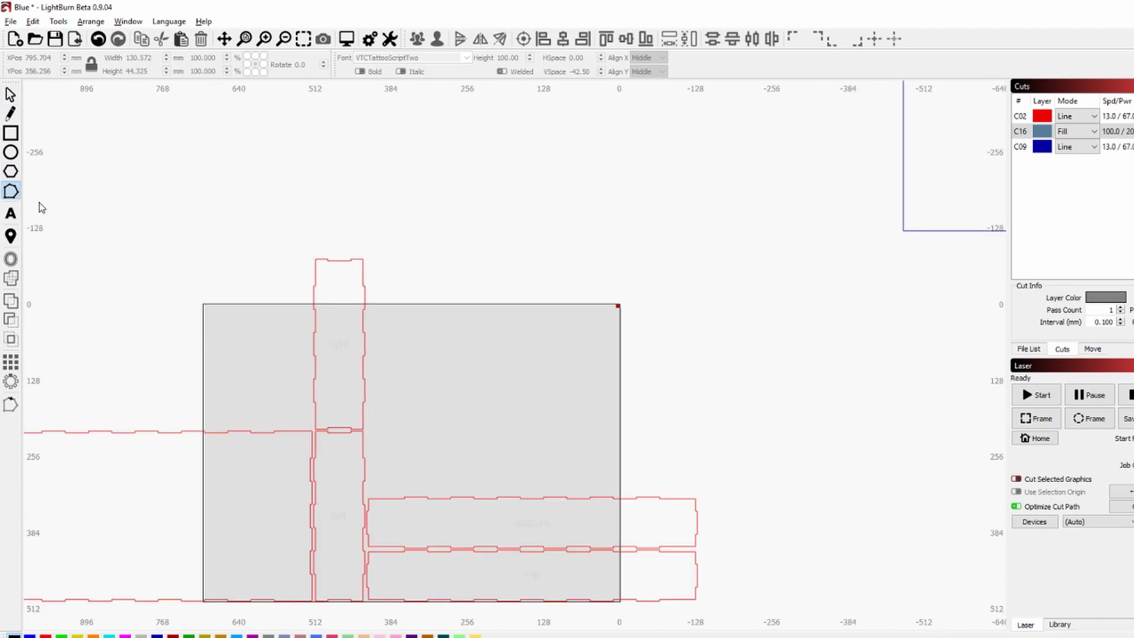
Select the right side panel and make its corner the outline's start point.
{"action": "left_click", "coordinate": [362, 284]}
{"action": "scroll", "coordinate": [364, 344], "scroll_direction": "up", "scroll_amount": 3}
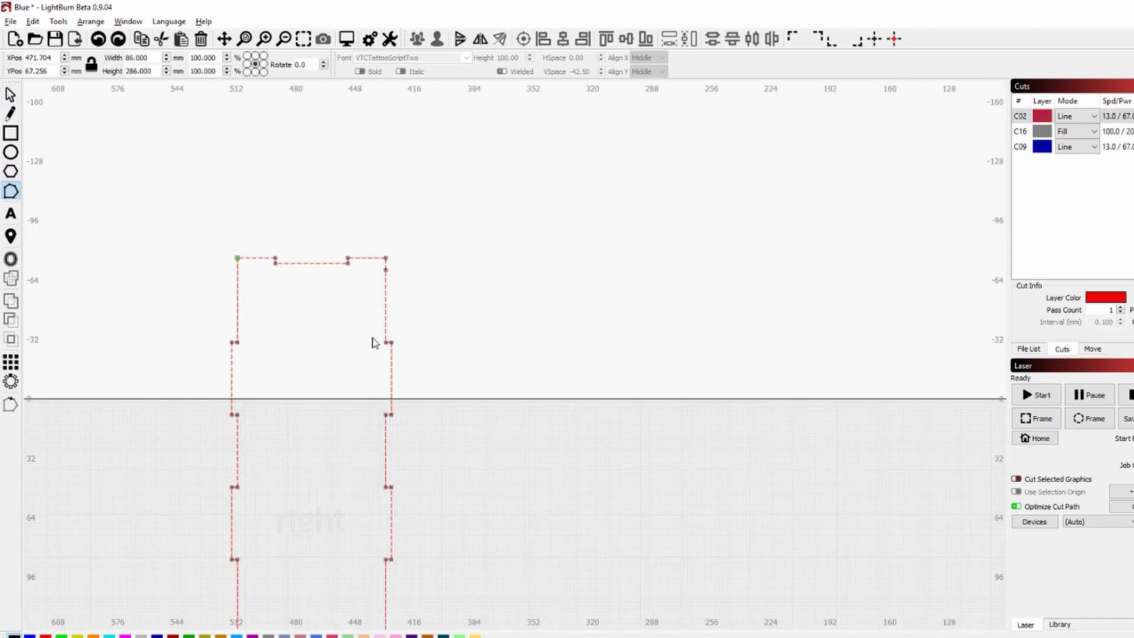
{"action": "scroll", "coordinate": [373, 342], "scroll_direction": "up", "scroll_amount": 2}
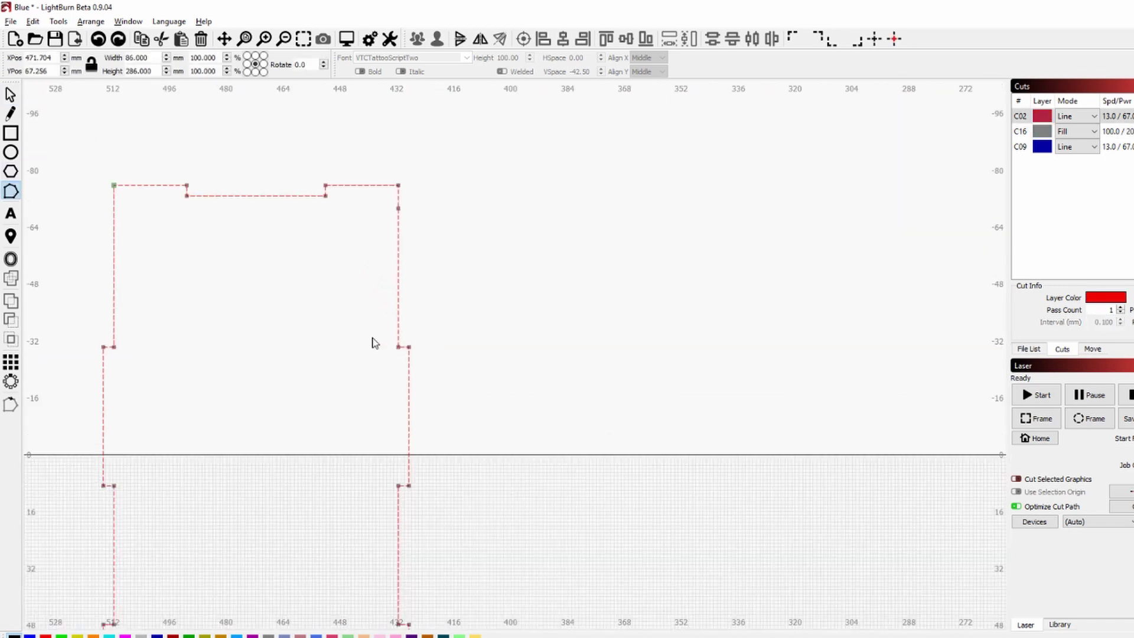
{"action": "left_click", "coordinate": [405, 349]}
{"action": "scroll", "coordinate": [410, 483], "scroll_direction": "down", "scroll_amount": 3}
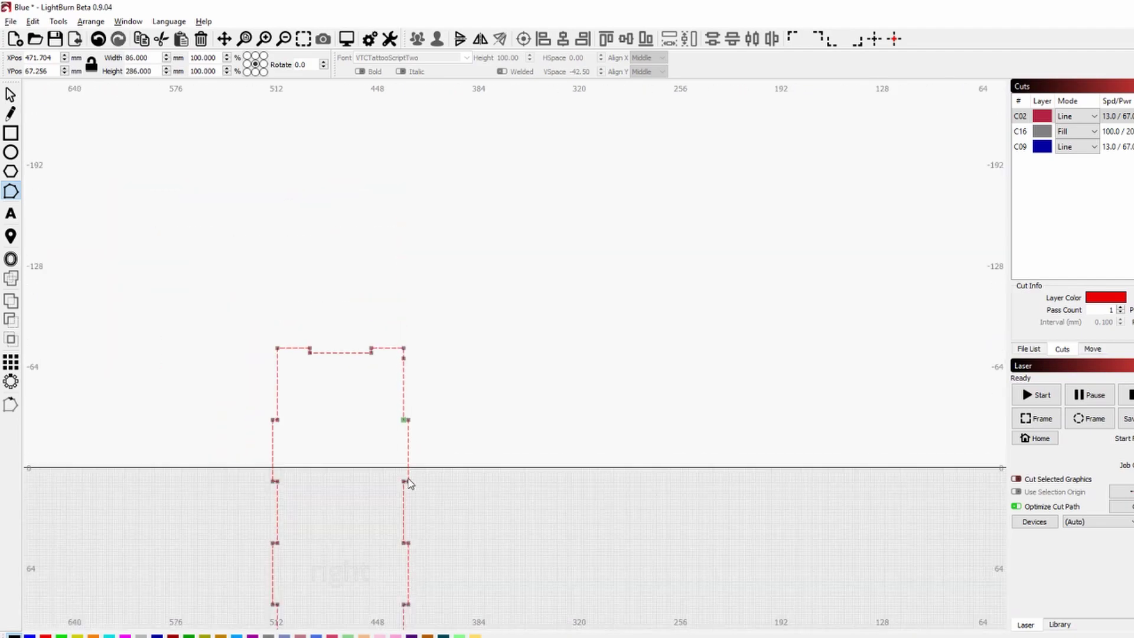
{"action": "scroll", "coordinate": [410, 483], "scroll_direction": "down", "scroll_amount": 3}
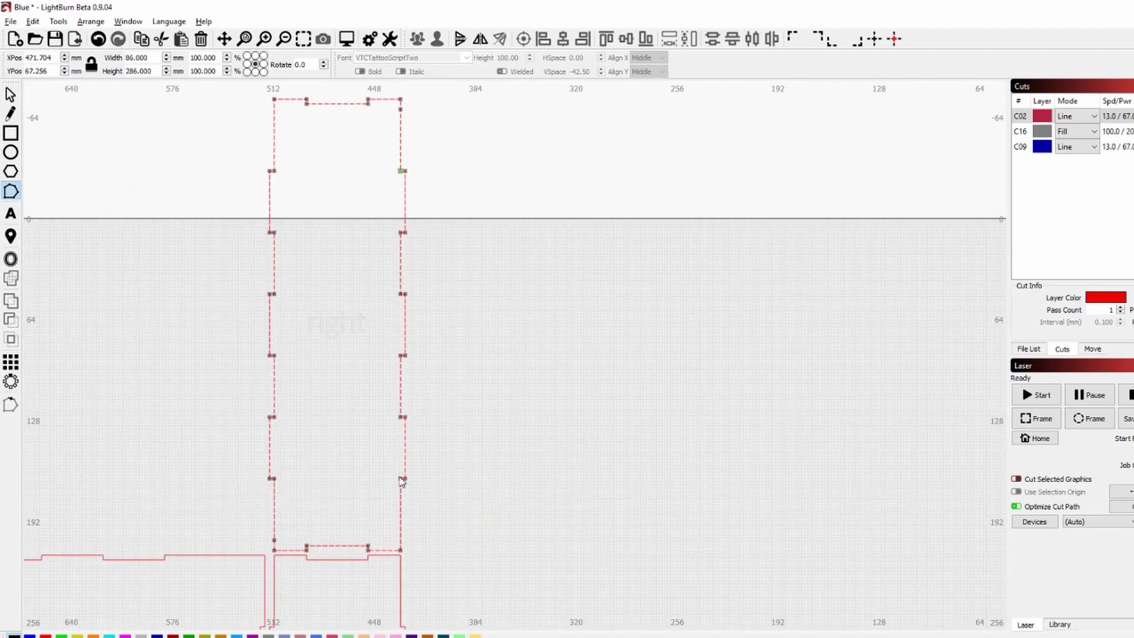
{"action": "scroll", "coordinate": [401, 481], "scroll_direction": "up", "scroll_amount": 5}
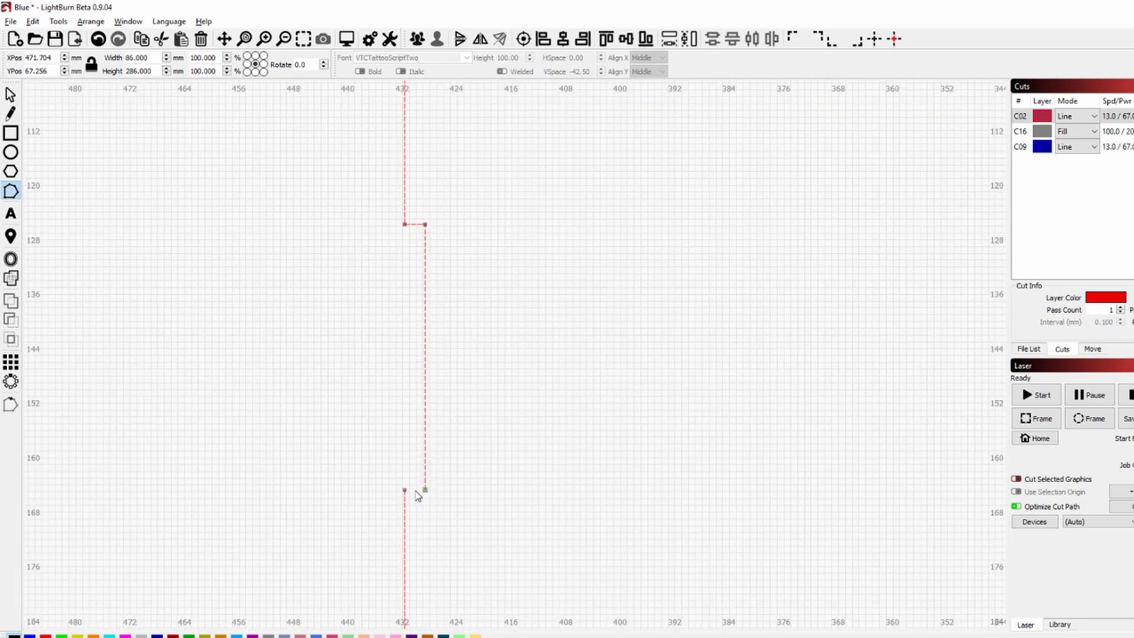
{"action": "scroll", "coordinate": [354, 413], "scroll_direction": "down", "scroll_amount": 2}
{"action": "left_click", "coordinate": [10, 95]}
{"action": "scroll", "coordinate": [311, 241], "scroll_direction": "down", "scroll_amount": 3}
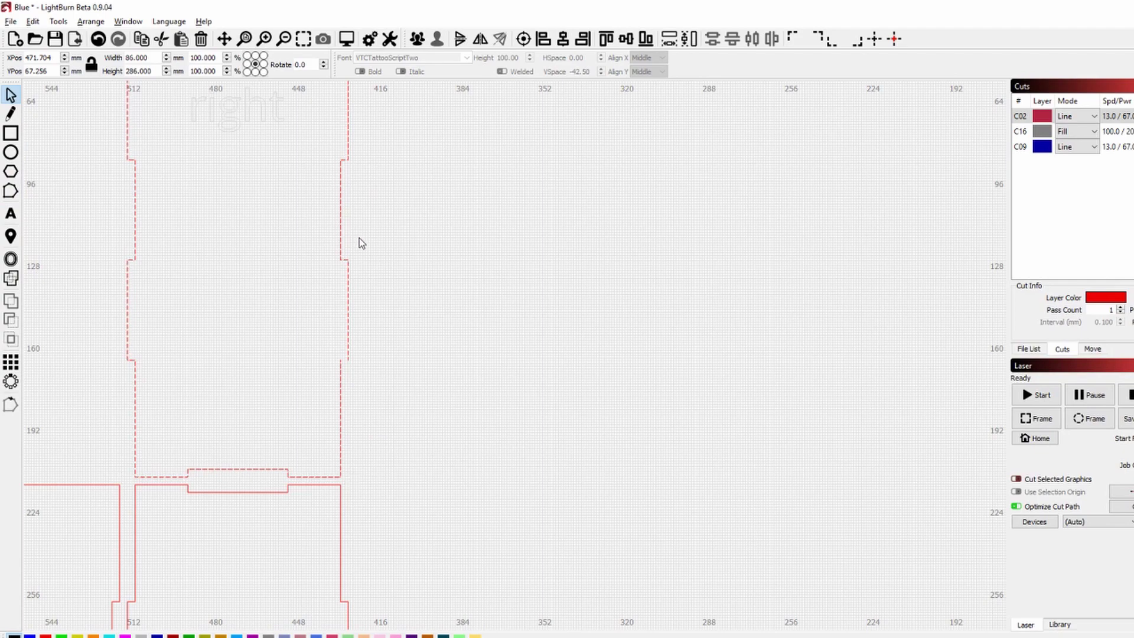
Edit nodes to join the edge's loose end to the lower node, straightening the jointed edge, then undo once.
{"action": "left_click", "coordinate": [341, 235]}
{"action": "left_click", "coordinate": [342, 229]}
{"action": "scroll", "coordinate": [341, 237], "scroll_direction": "down", "scroll_amount": 3}
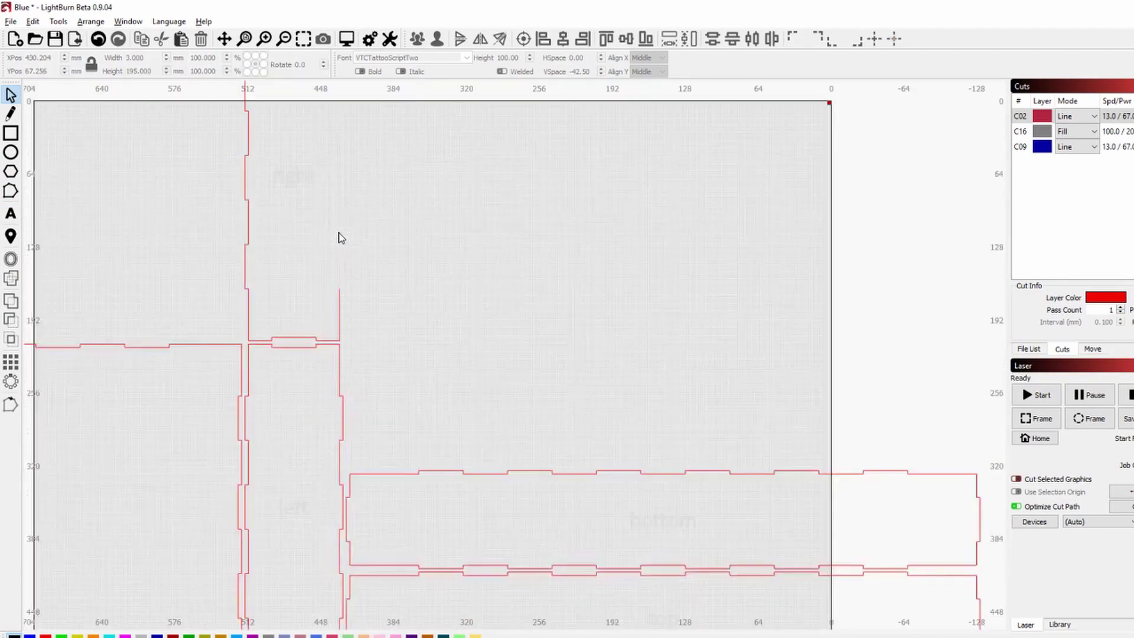
{"action": "scroll", "coordinate": [340, 178], "scroll_direction": "up", "scroll_amount": 3}
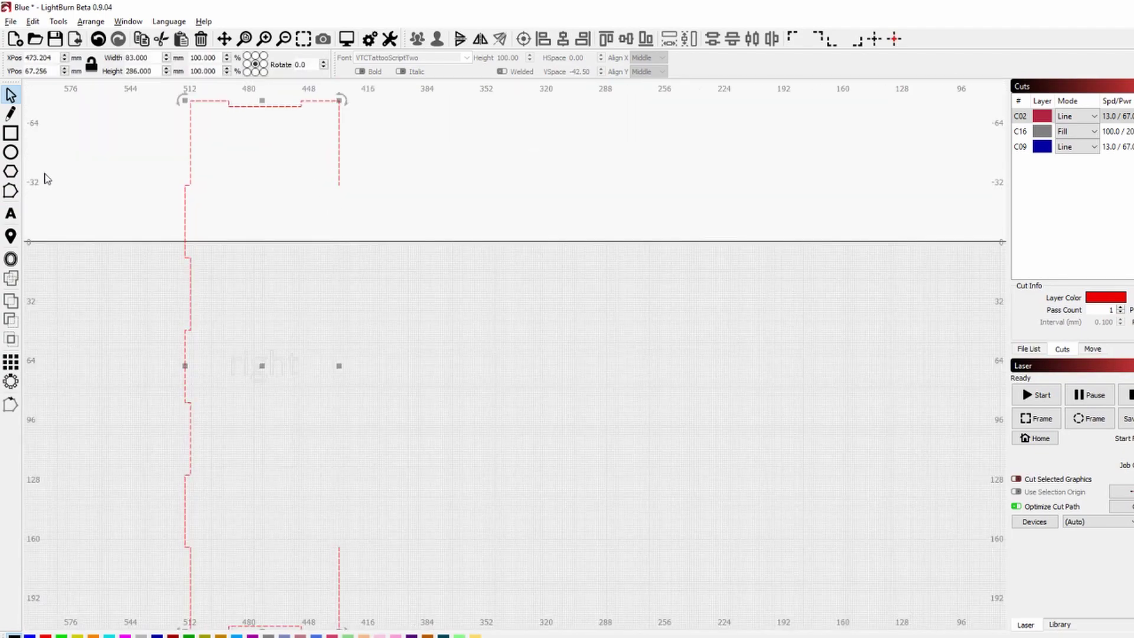
{"action": "left_click", "coordinate": [11, 190]}
{"action": "left_click_drag", "start_coordinate": [340, 185], "coordinate": [341, 275]}
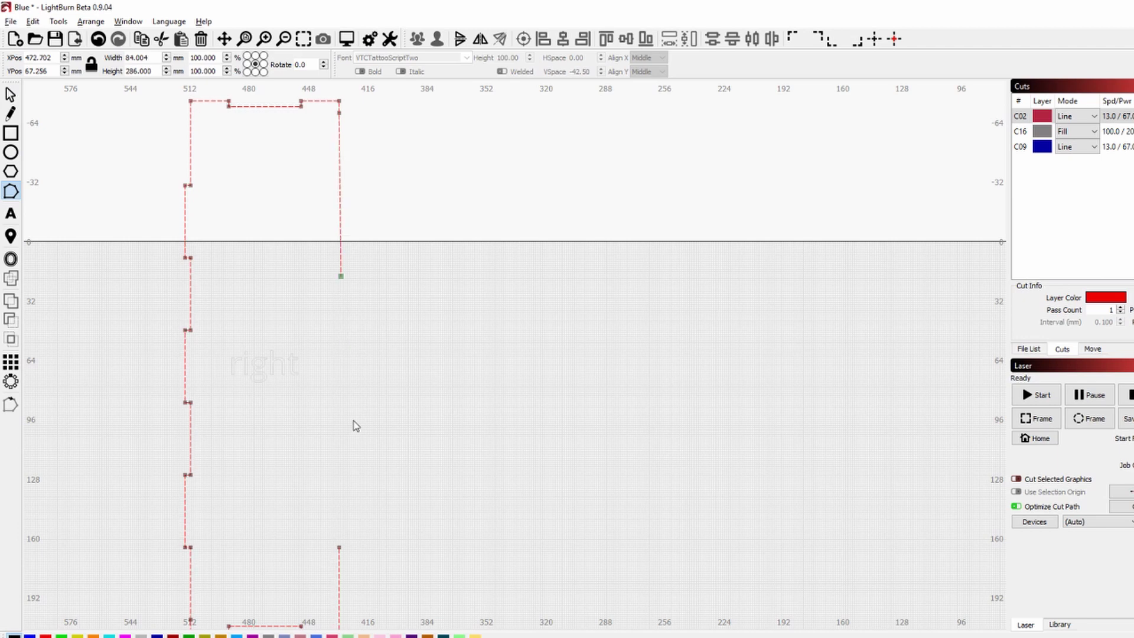
{"action": "left_click_drag", "start_coordinate": [356, 426], "coordinate": [338, 547]}
{"action": "key", "text": "ctrl+z"}
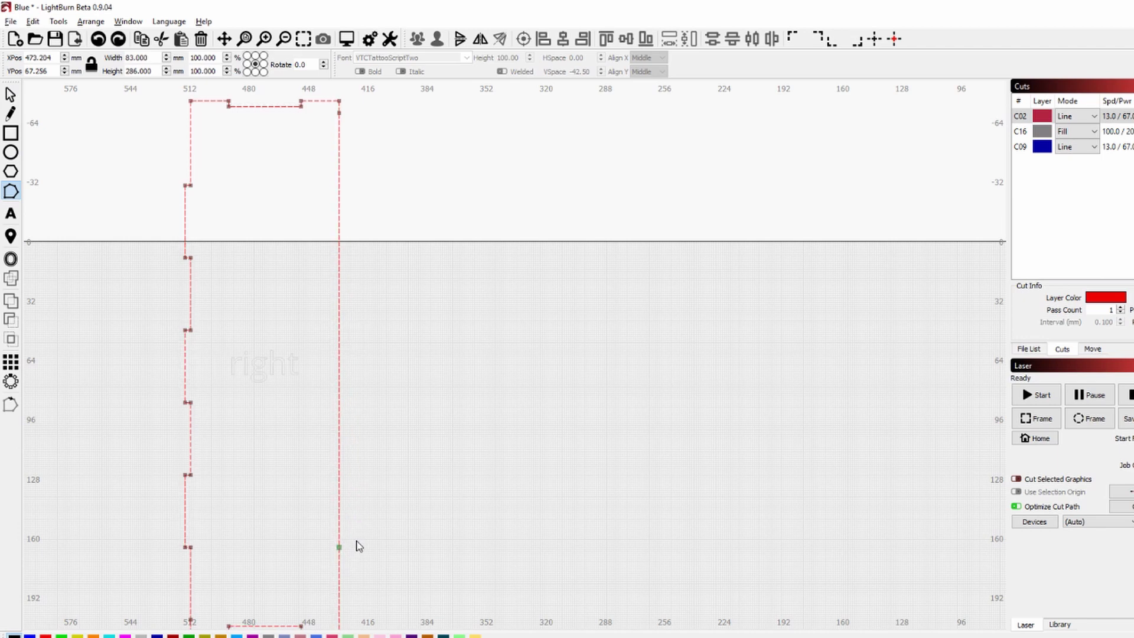
{"action": "scroll", "coordinate": [369, 534], "scroll_direction": "down", "scroll_amount": 5}
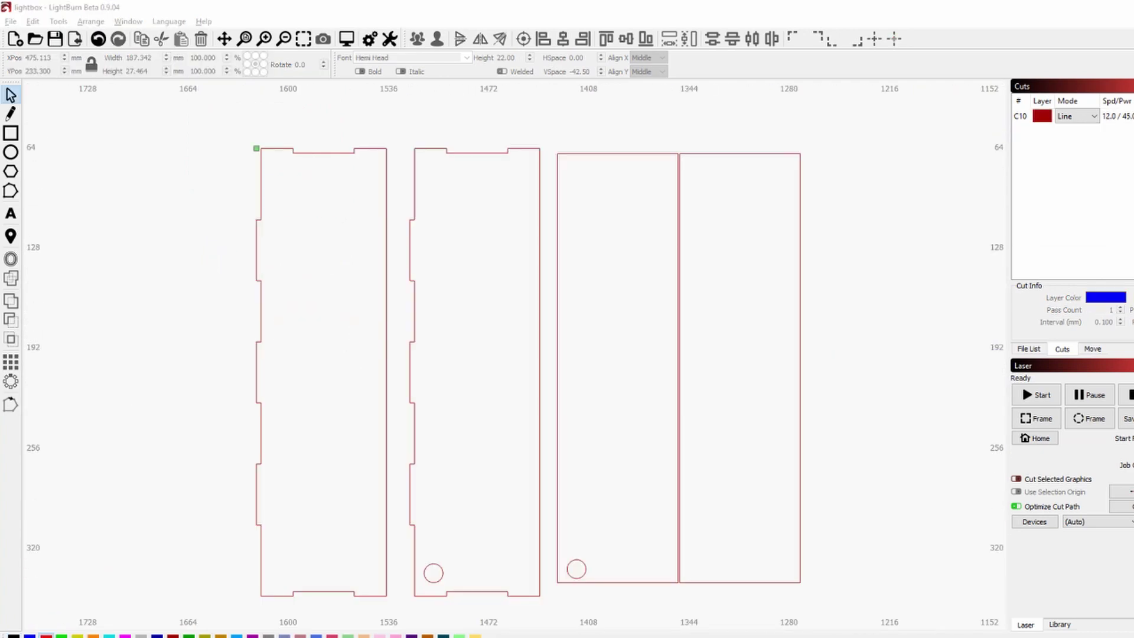